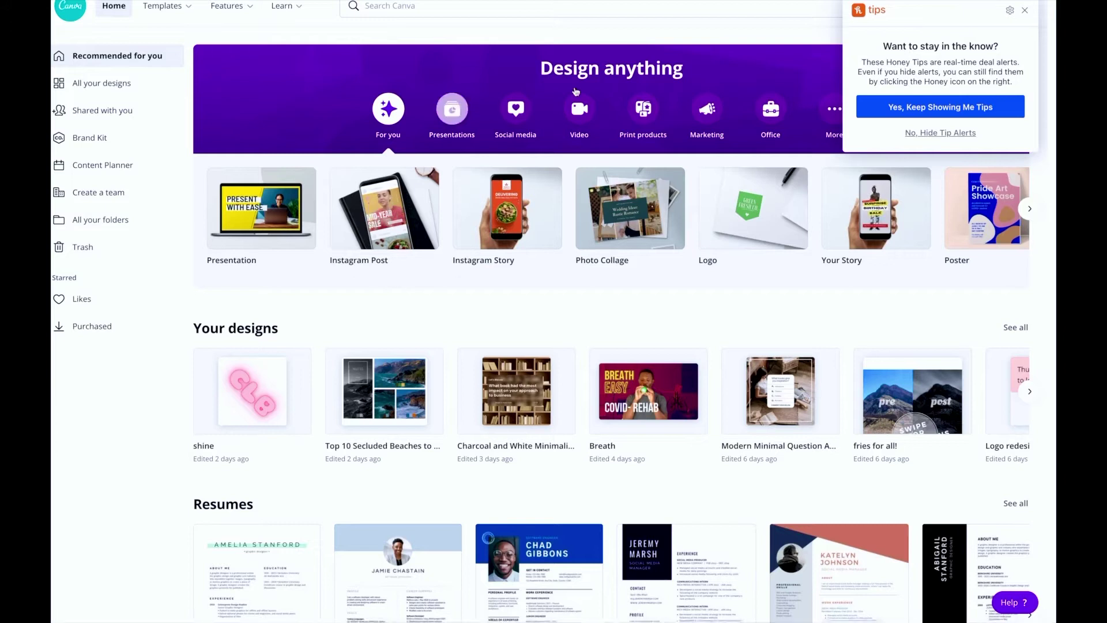
- Dismiss the deal popup, apply the Spin Shark template to the logo, then return Home
click(1026, 11)
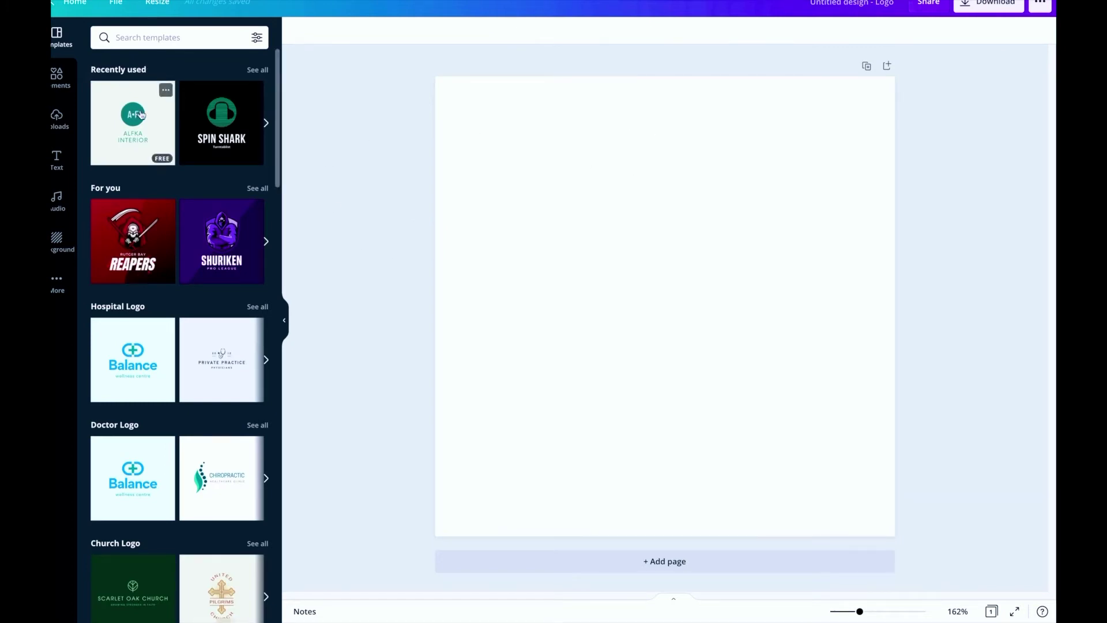
click(230, 128)
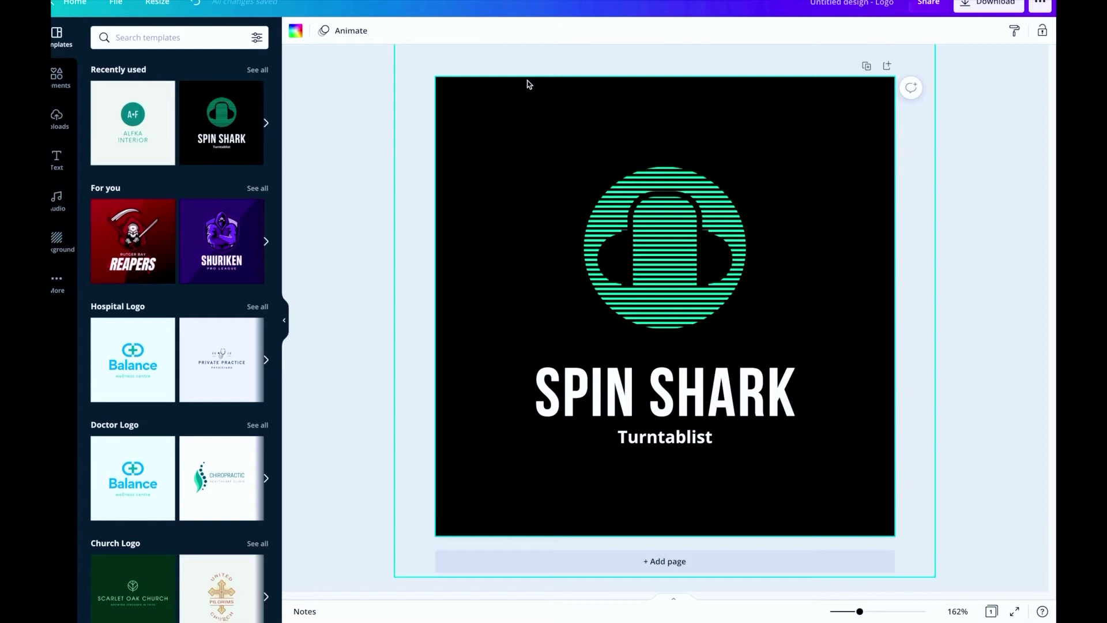
click(73, 5)
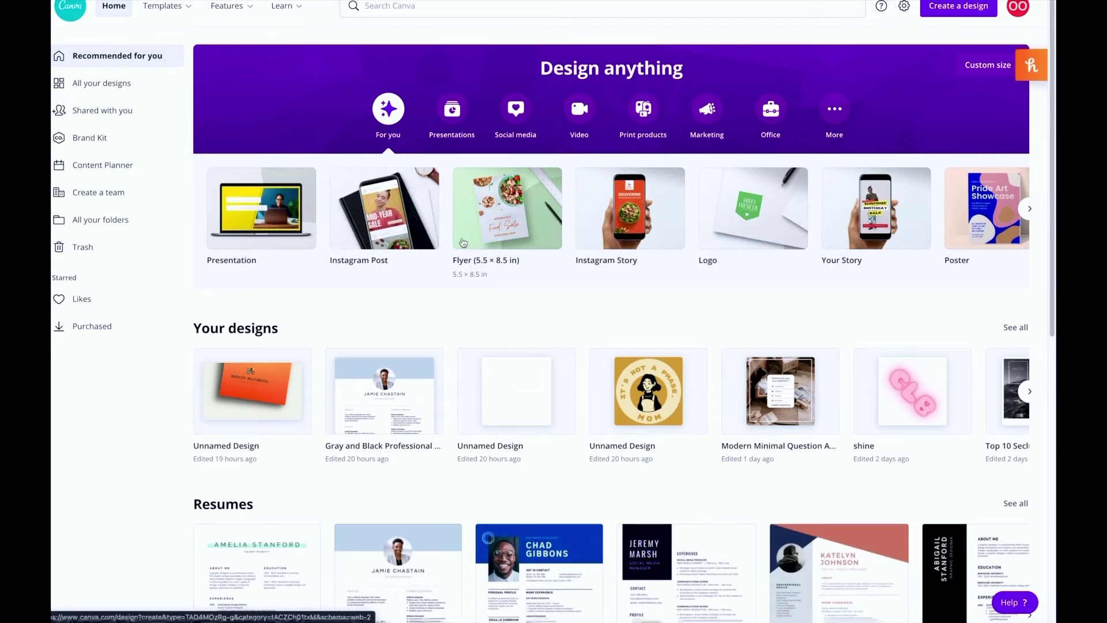
- Scroll the Home page down to the Instagram Posts row with the purple business template
scroll(344, 313, down, 3)
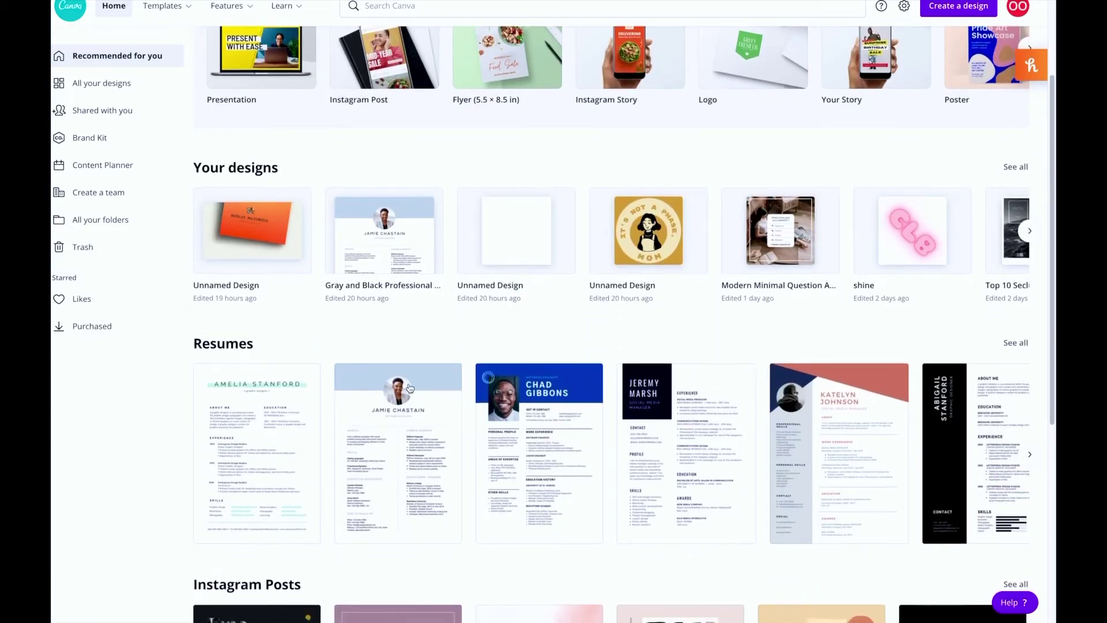
scroll(233, 321, down, 3)
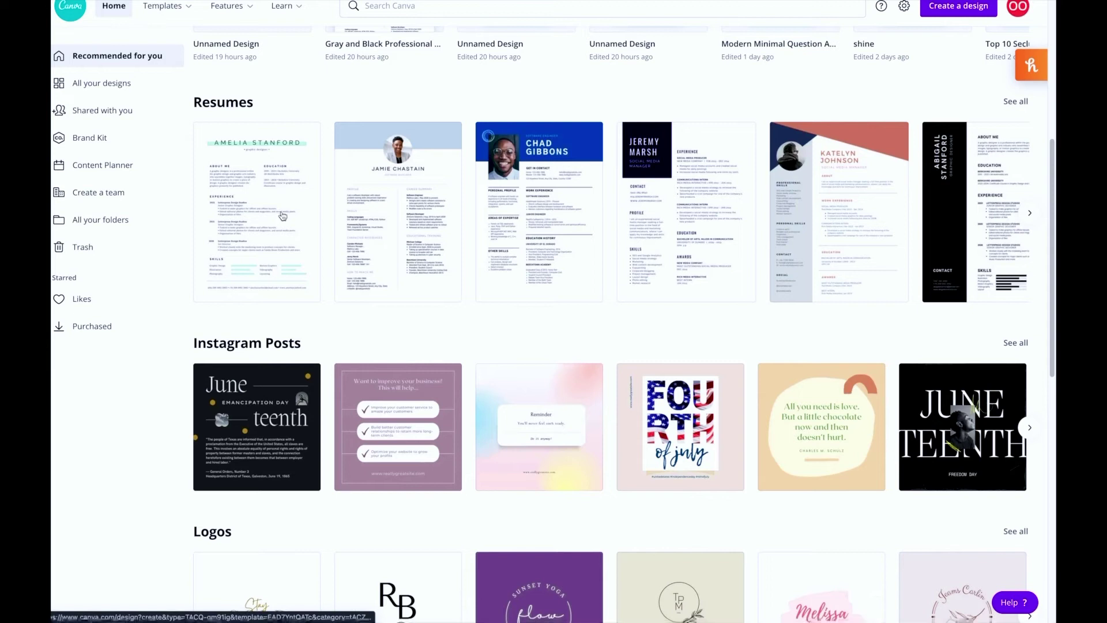
scroll(291, 363, down, 1)
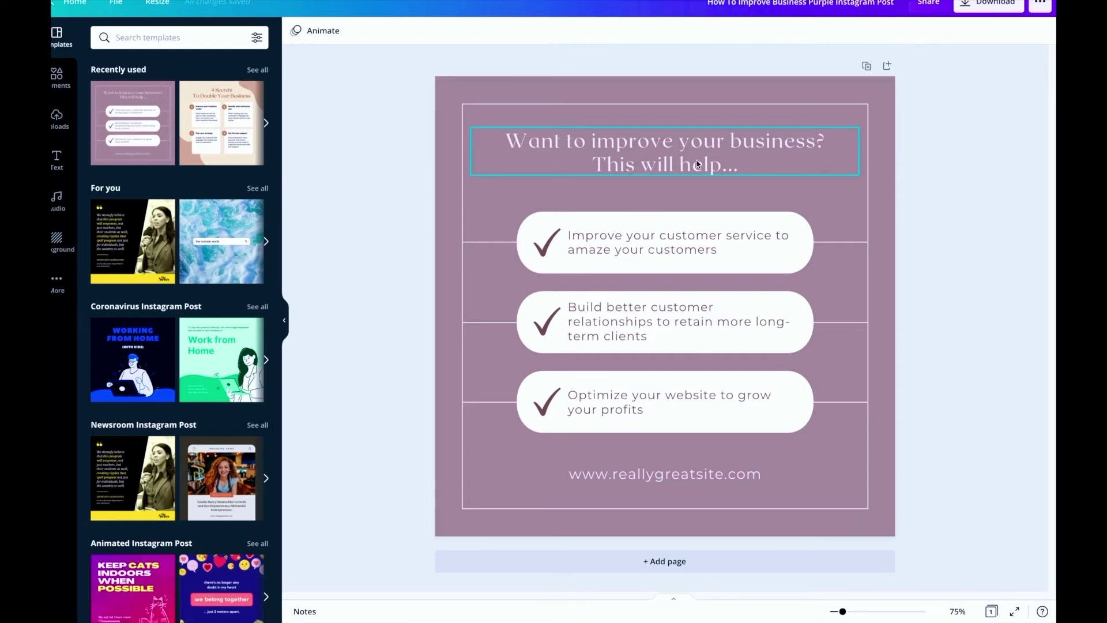
- Replace the heading with 'make different changes' and select the first bullet's text
double_click(649, 152)
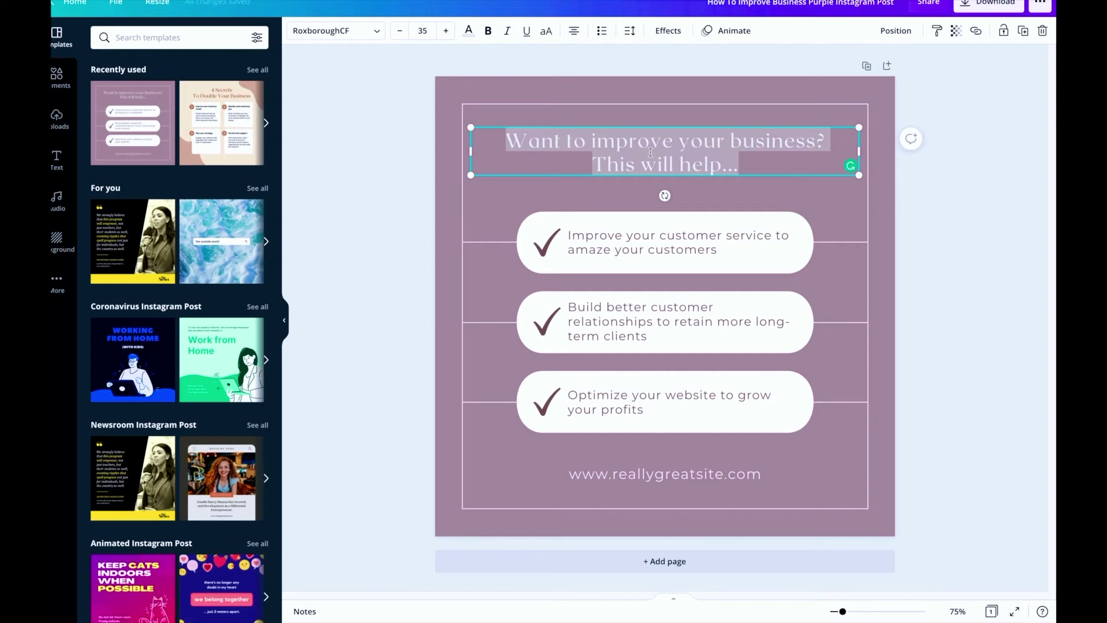
text(make)
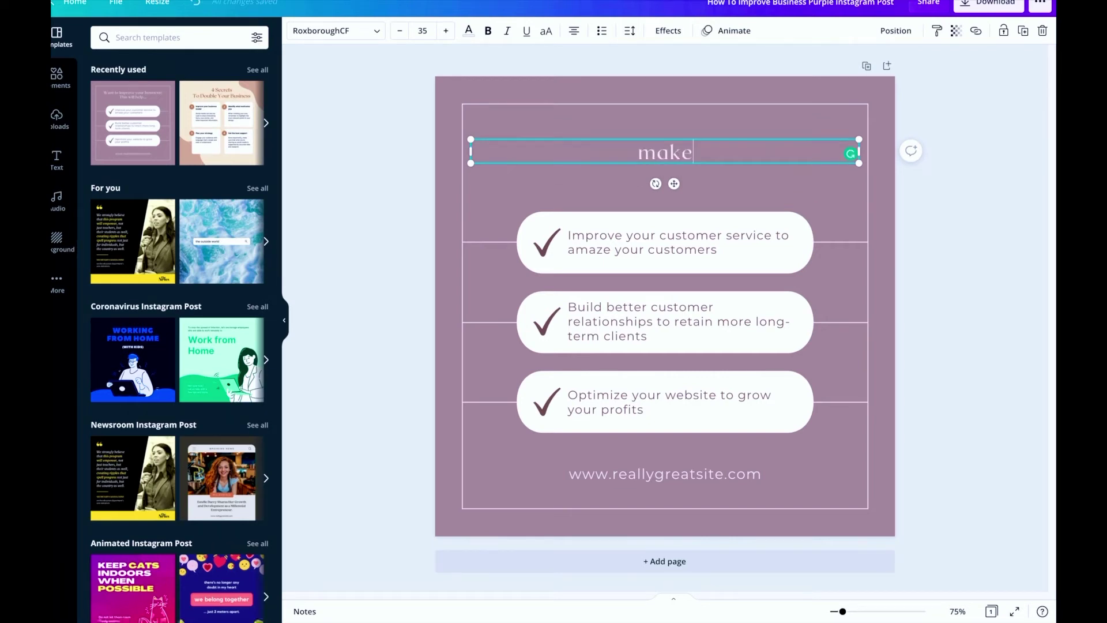
text(different )
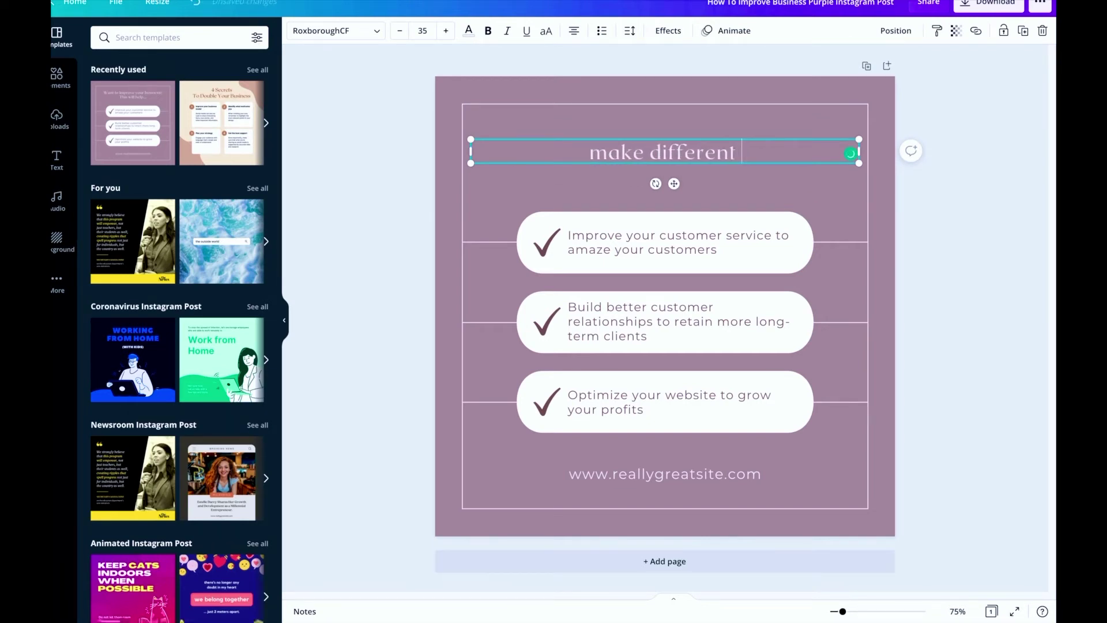
text(changes)
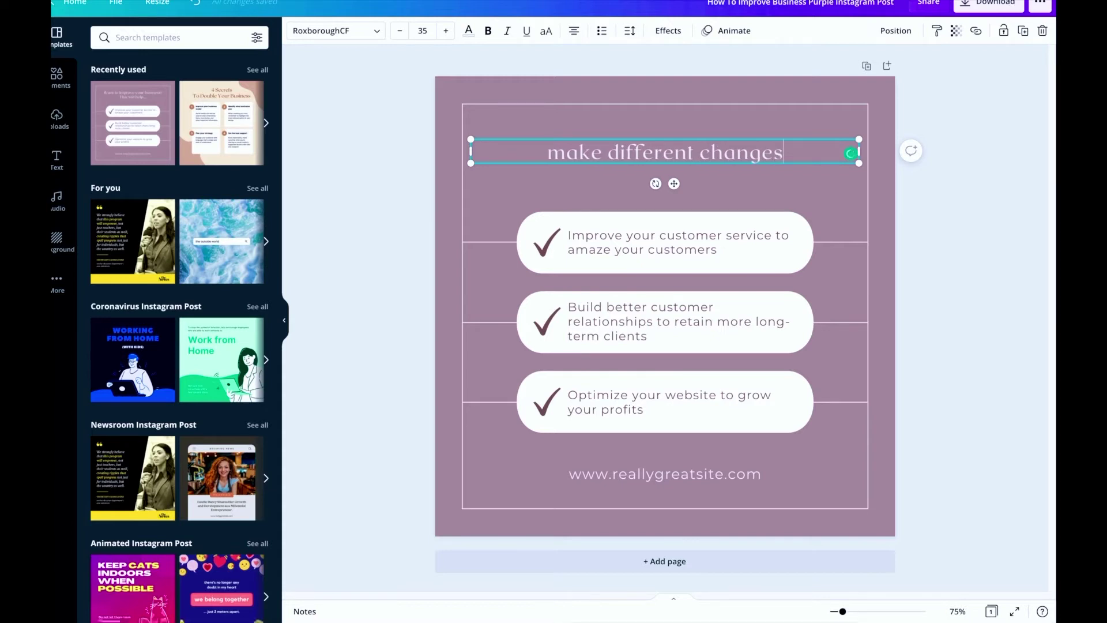
click(649, 240)
double_click(650, 241)
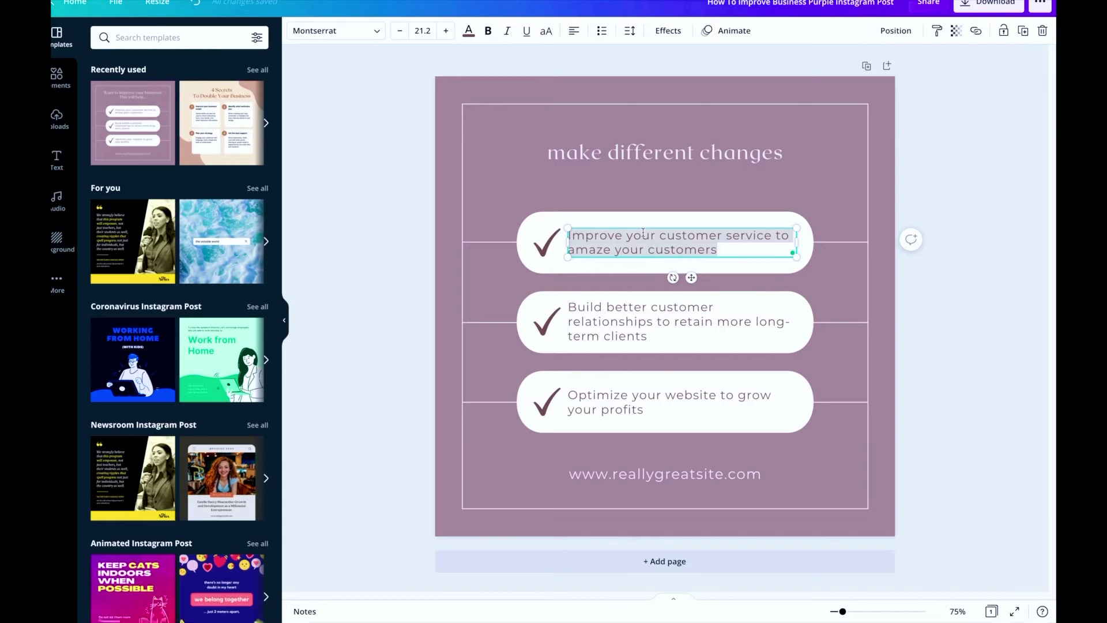
- Change the post's page background from purple to red
click(446, 141)
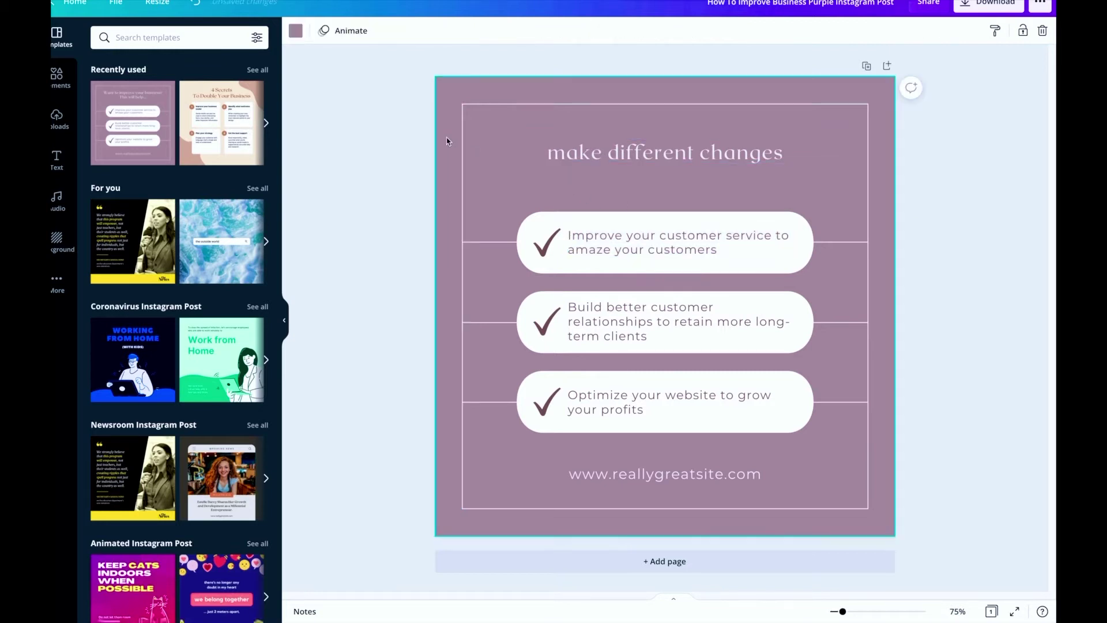
click(296, 31)
click(126, 239)
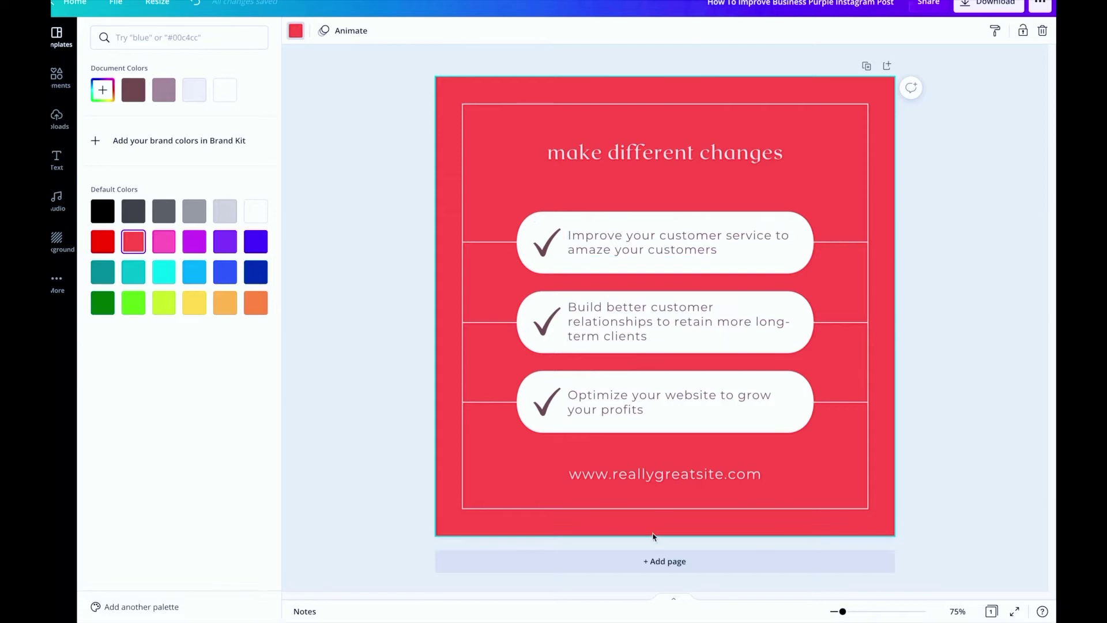
- Add a blank second red page below the post
click(643, 560)
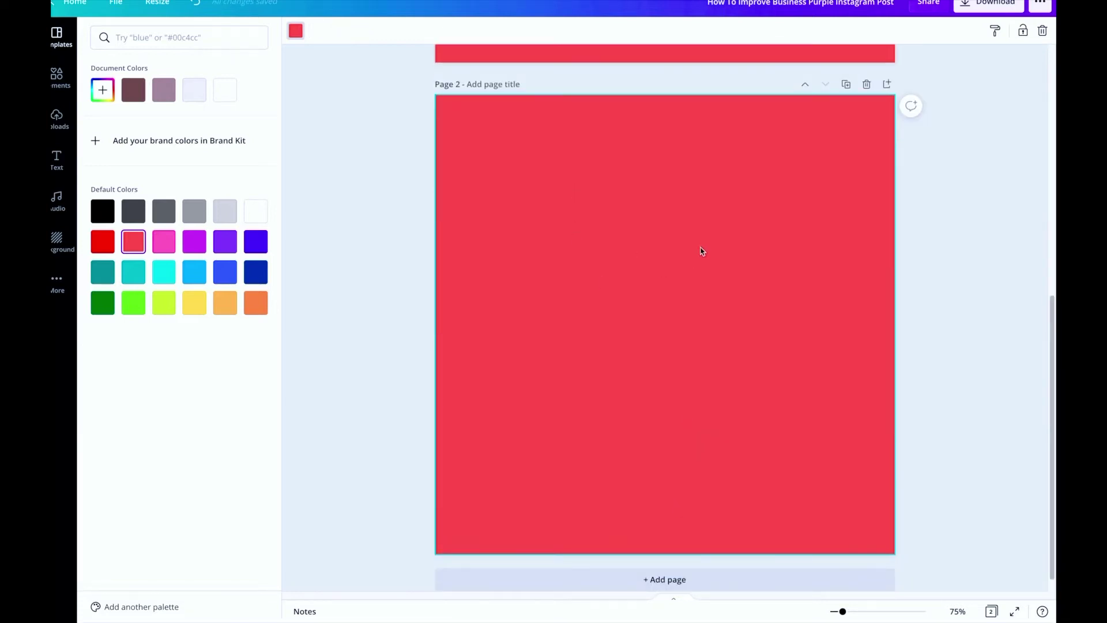
click(373, 152)
mouse_move(74, 12)
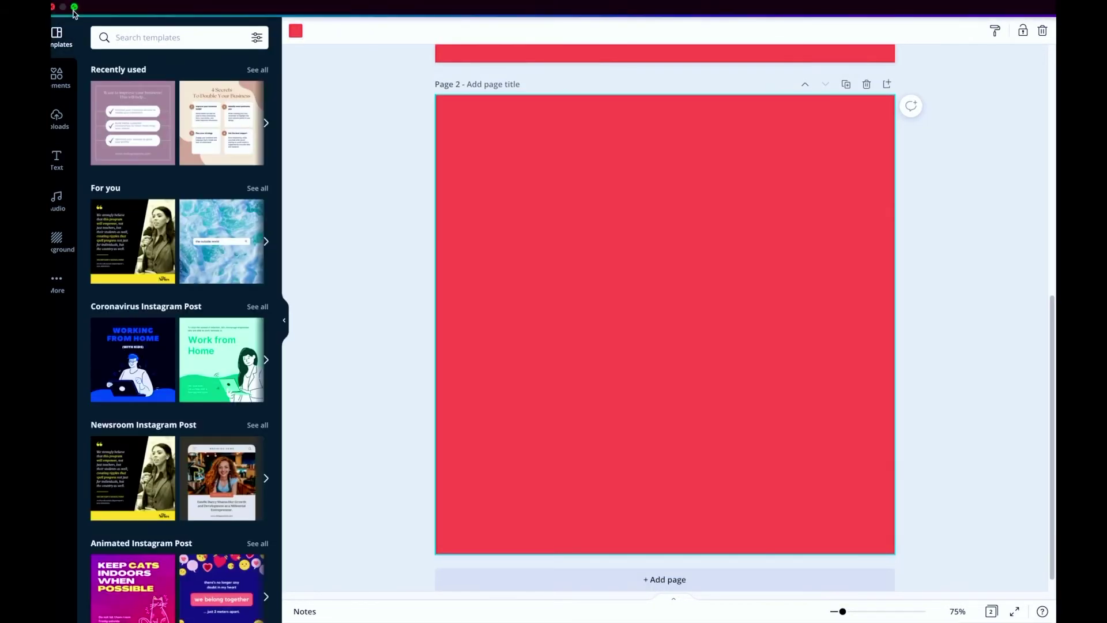
click(384, 131)
scroll(357, 121, up, 5)
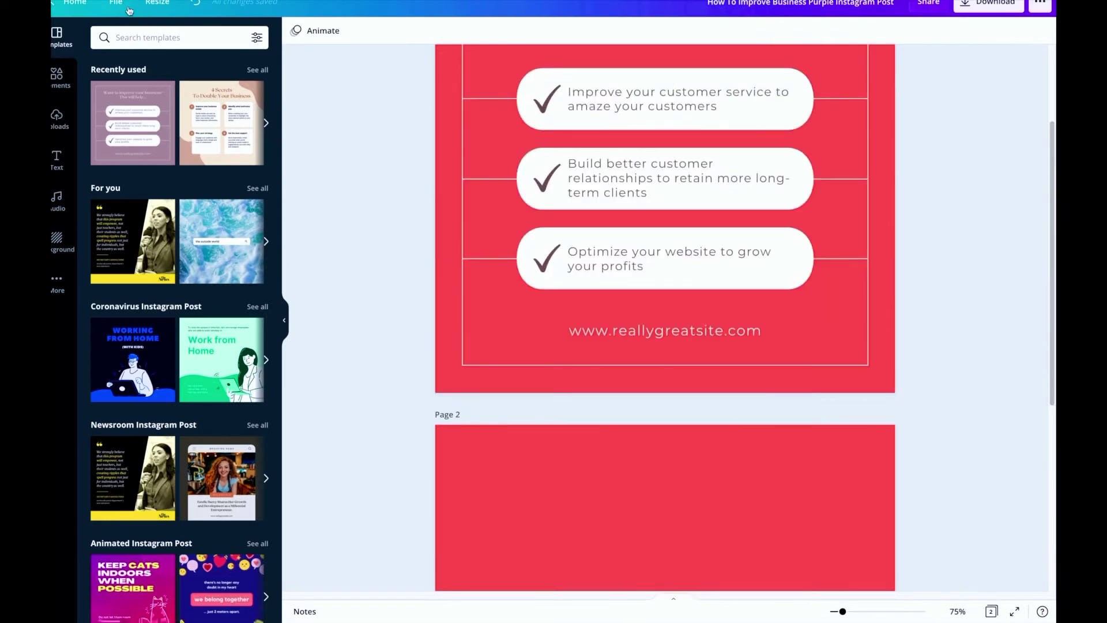
- Go back to the Home page to reach the Gray and Black Professional Resume
click(75, 5)
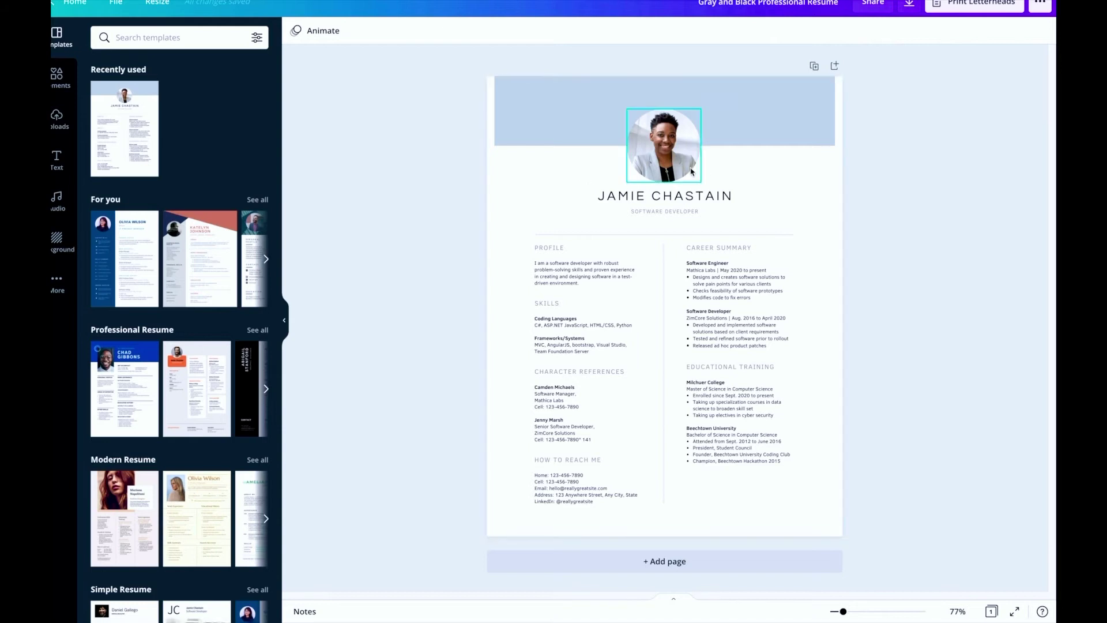
- Replace the resume's name heading with a placeholder name, then deselect the header band
double_click(671, 196)
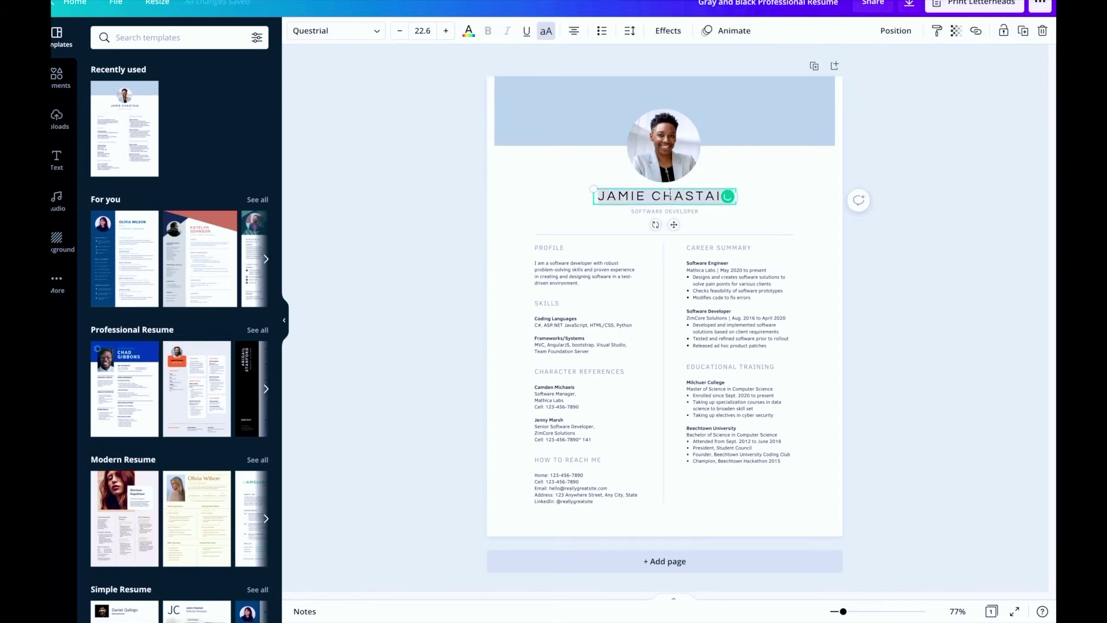
text(JO)
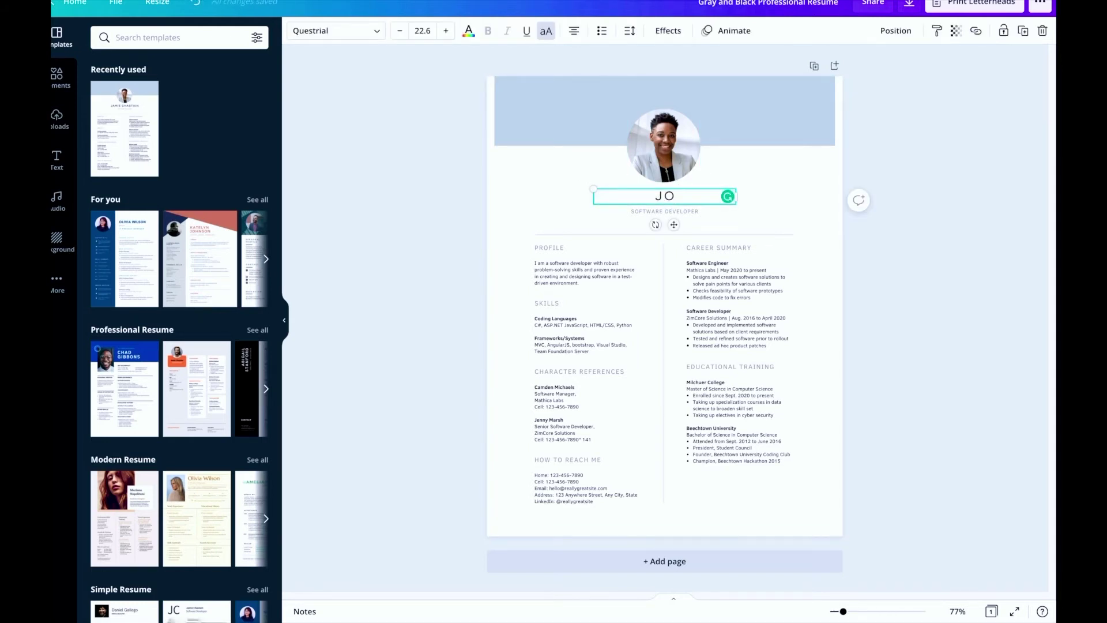
text(HN DOE)
click(687, 211)
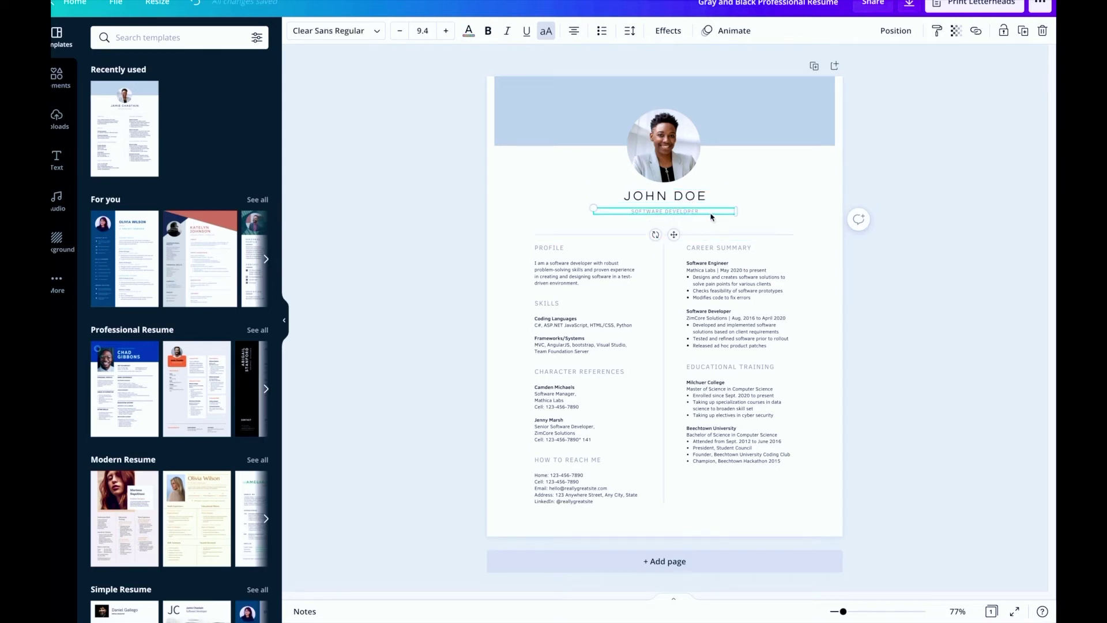
click(497, 137)
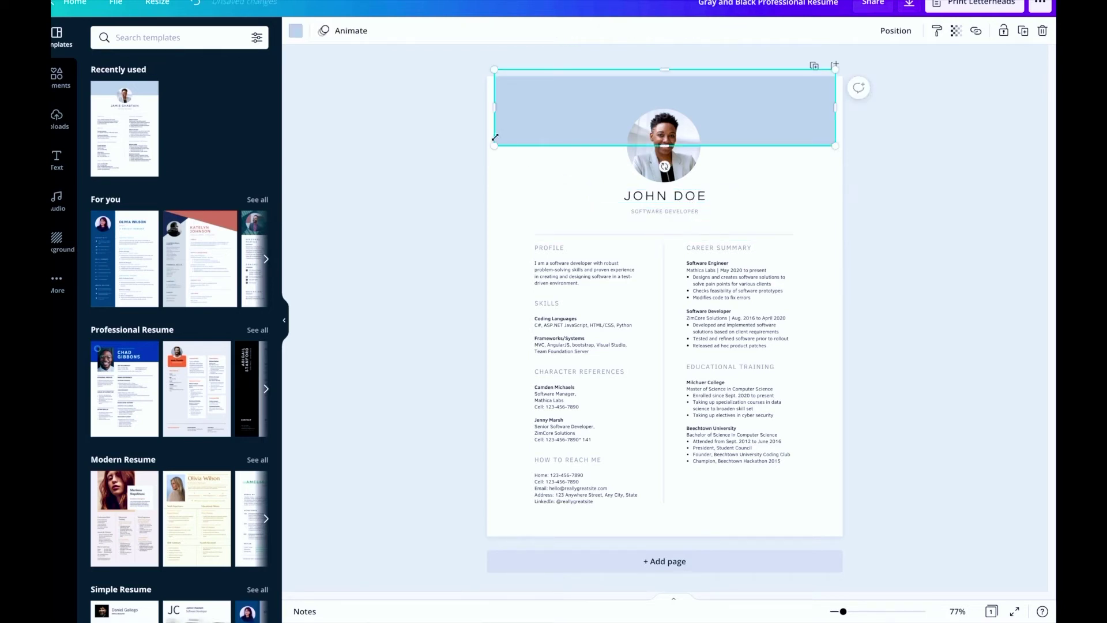
click(353, 156)
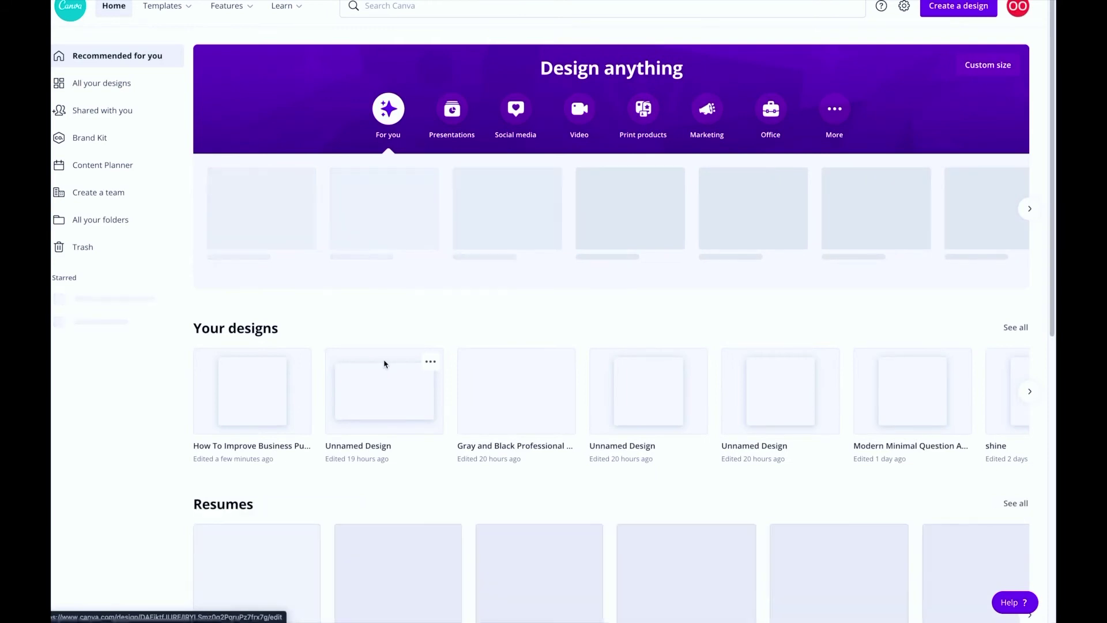
- Change the sticker's curved slogan text to 'THIS IS MY LOGO'
scroll(475, 366, down, 1)
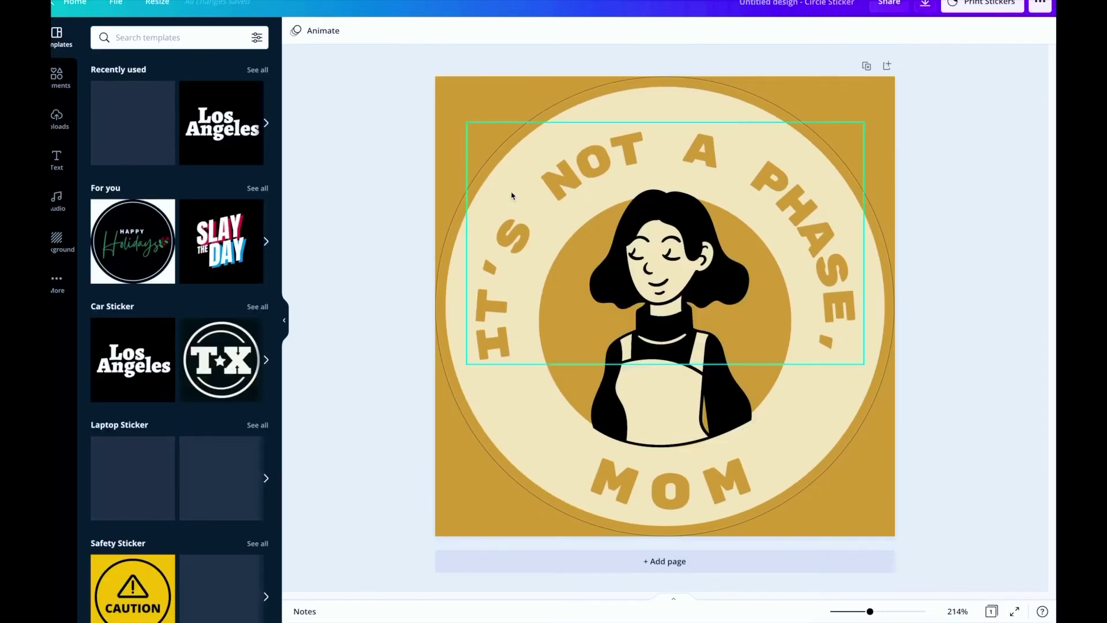
click(625, 170)
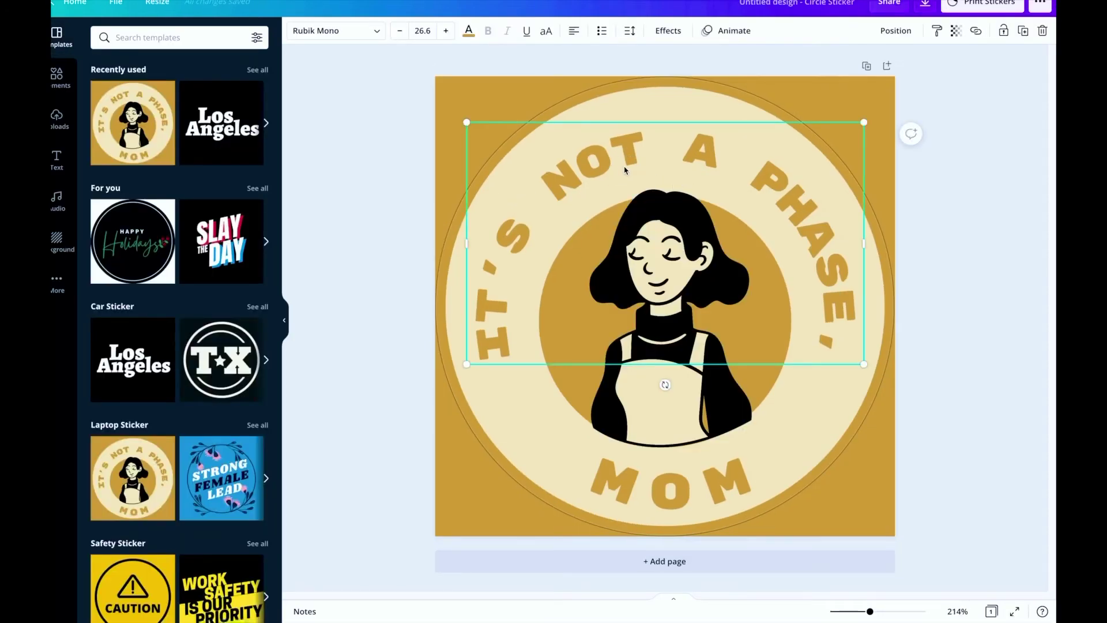
click(624, 167)
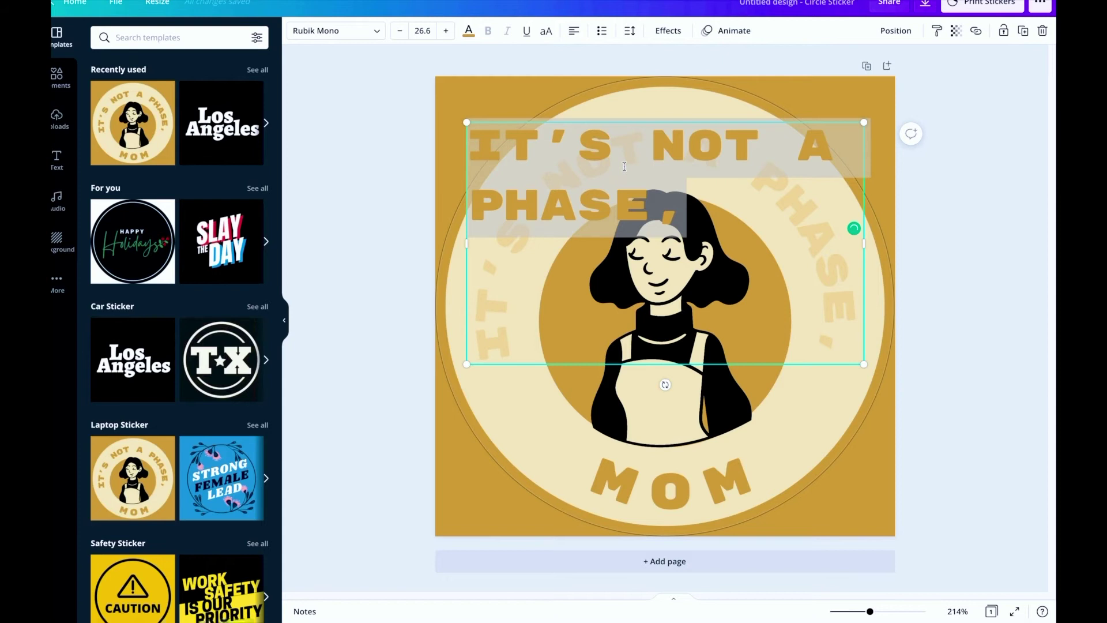
text(THIS IS)
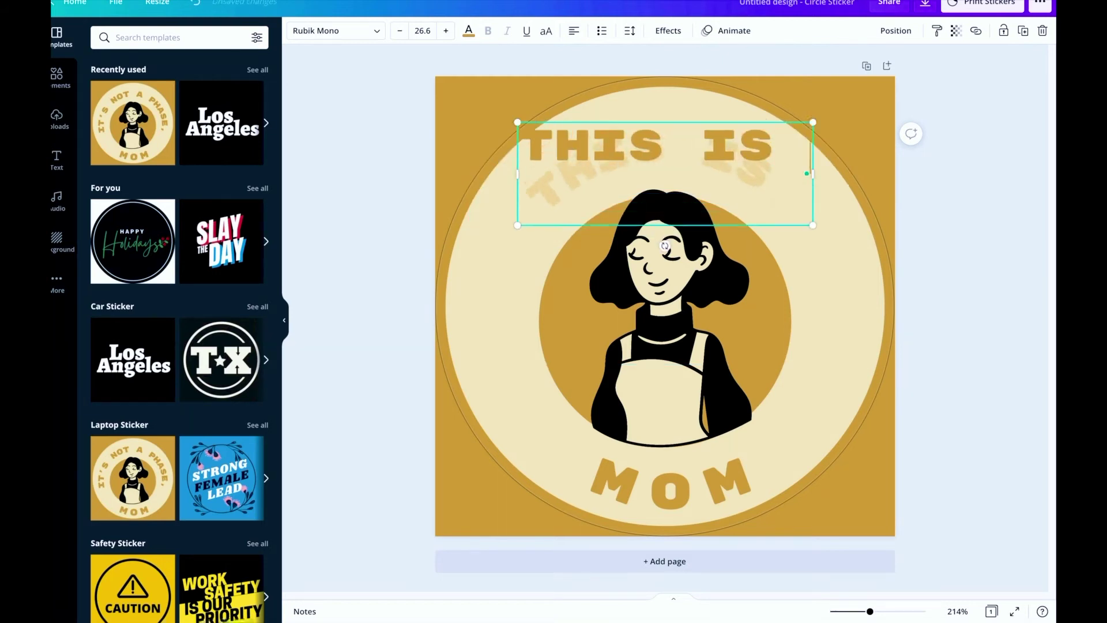
text( MY LOGO)
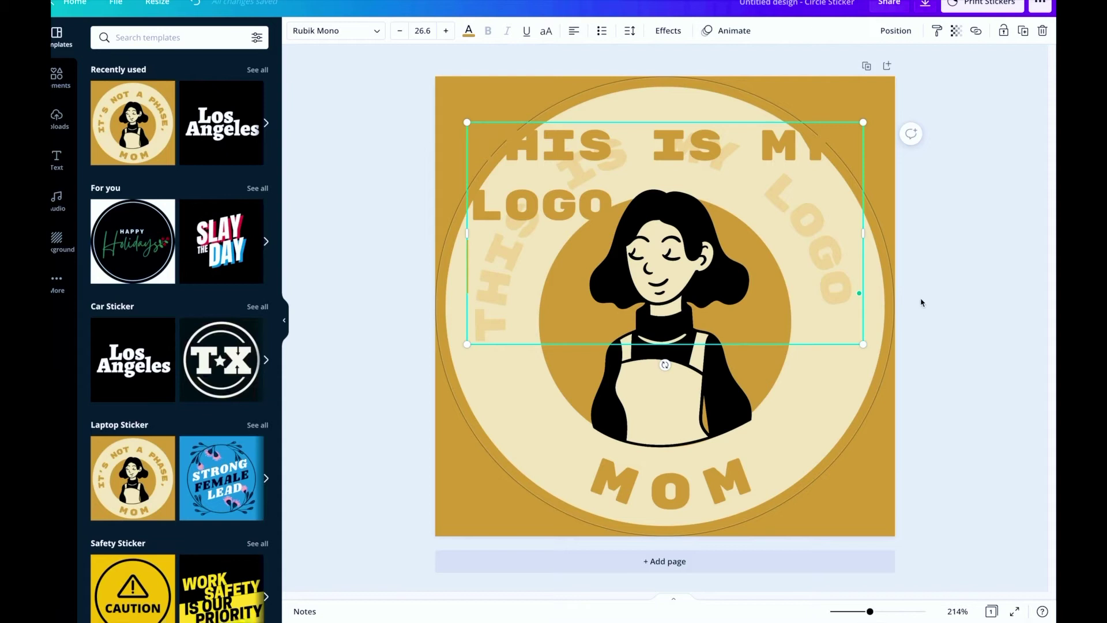
click(954, 365)
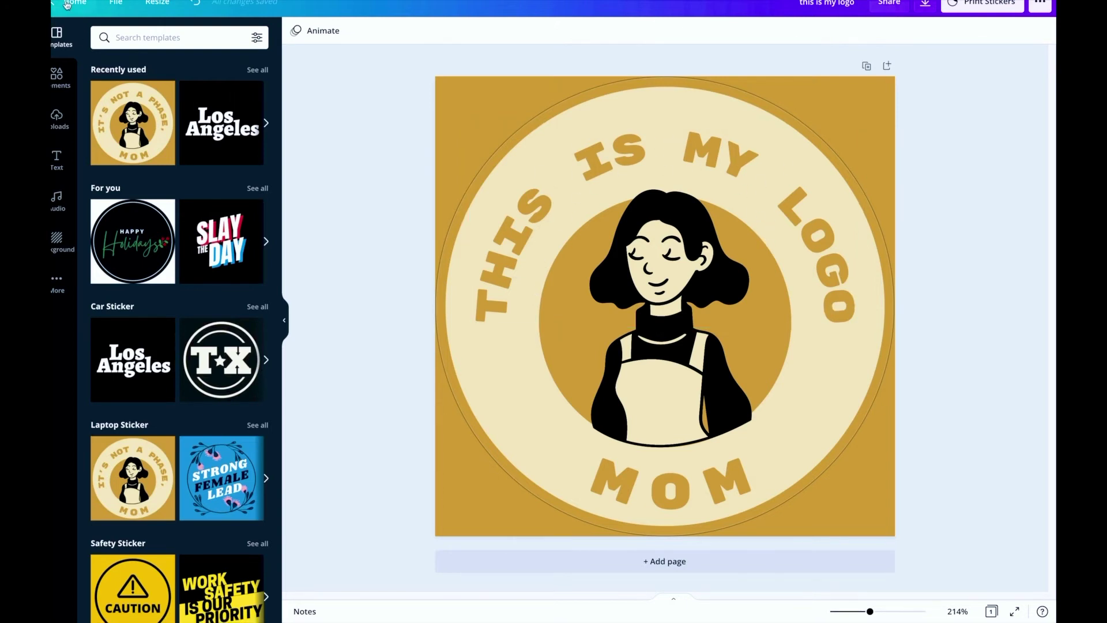
- Return to the home page and browse it
click(67, 5)
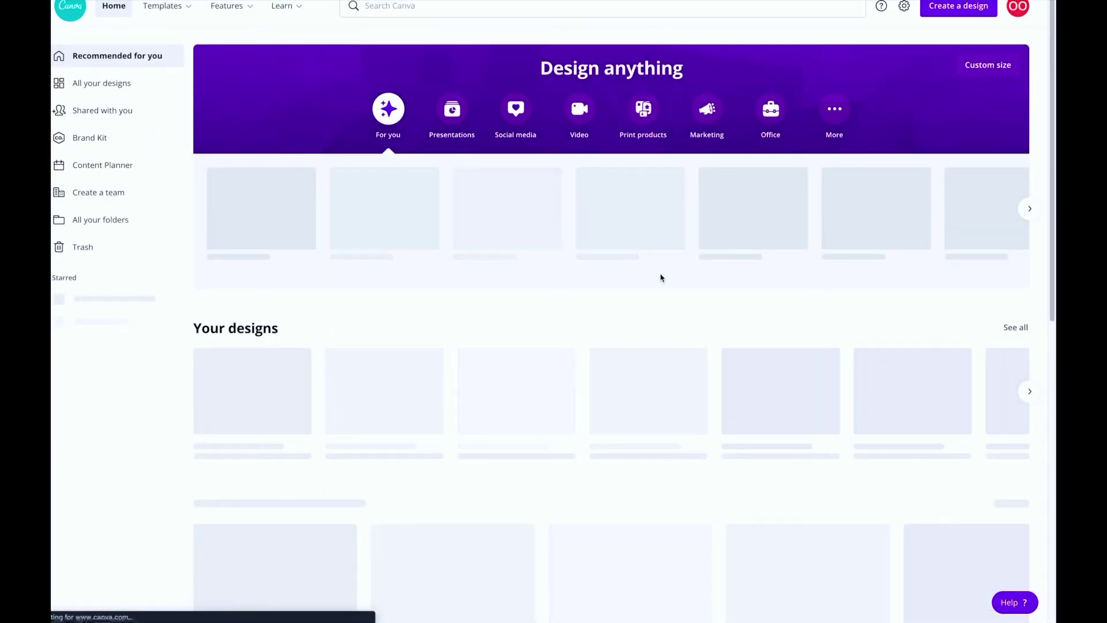
scroll(353, 315, down, 1)
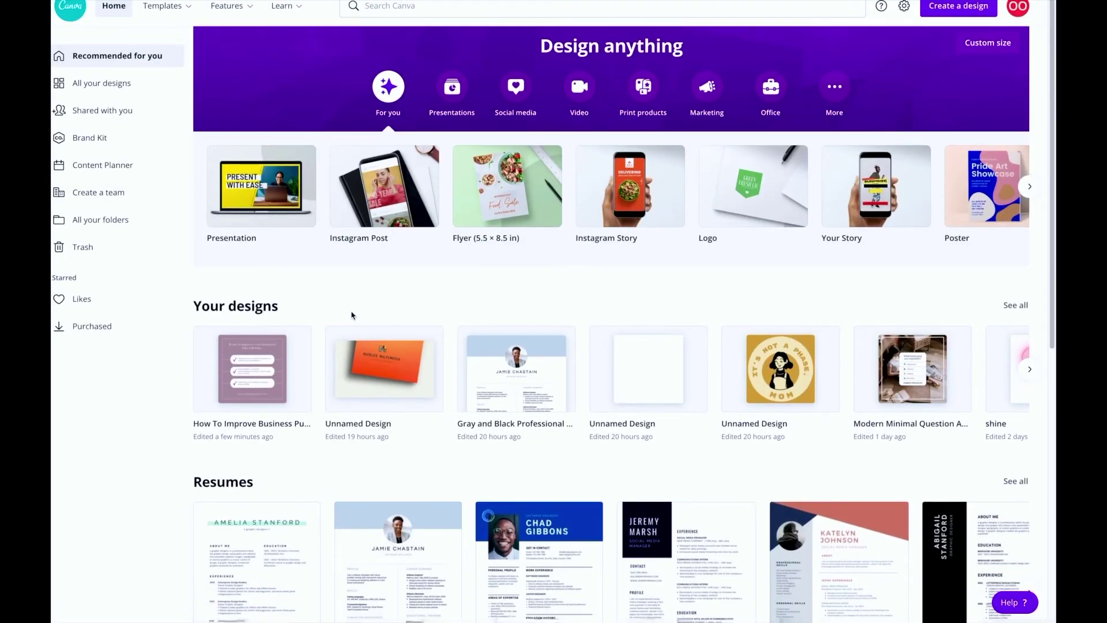
scroll(384, 263, up, 1)
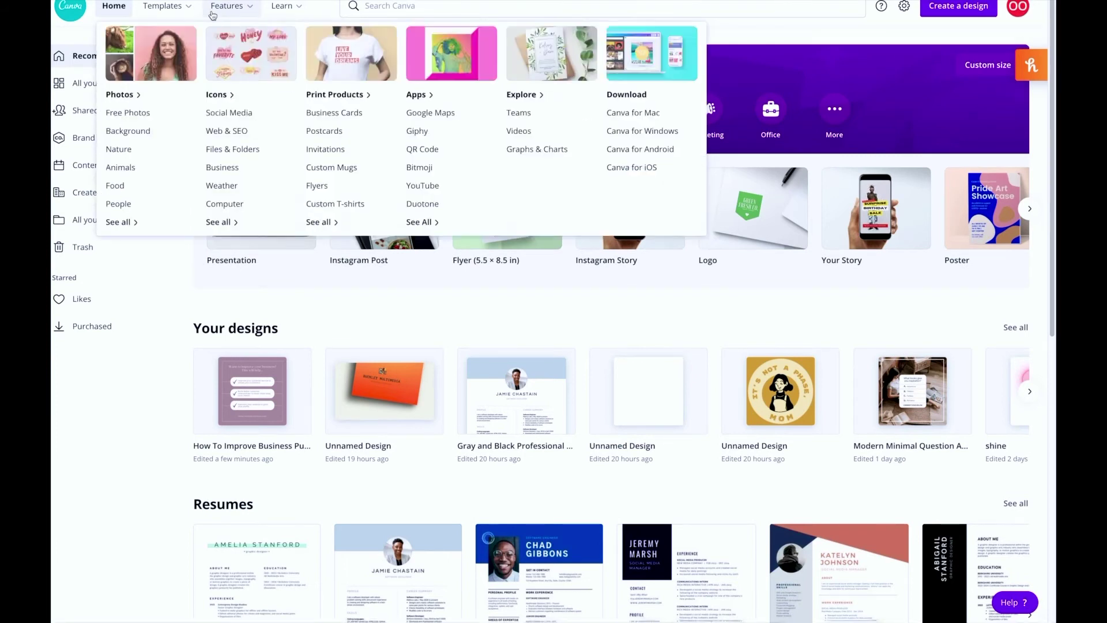
mouse_move(183, 15)
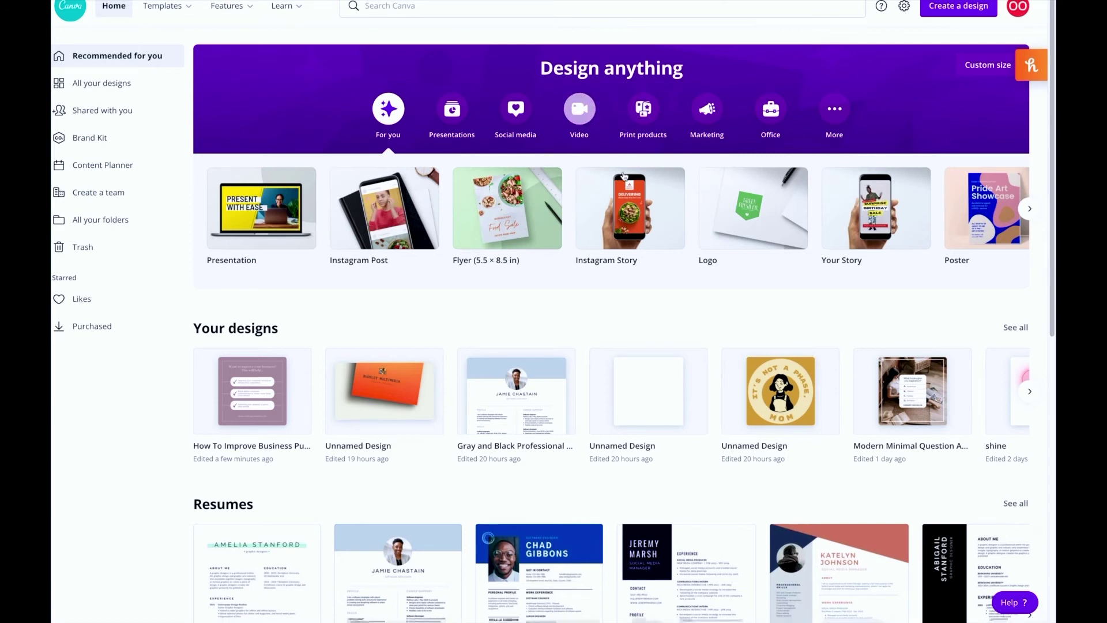
scroll(334, 529, down, 3)
scroll(334, 530, down, 9)
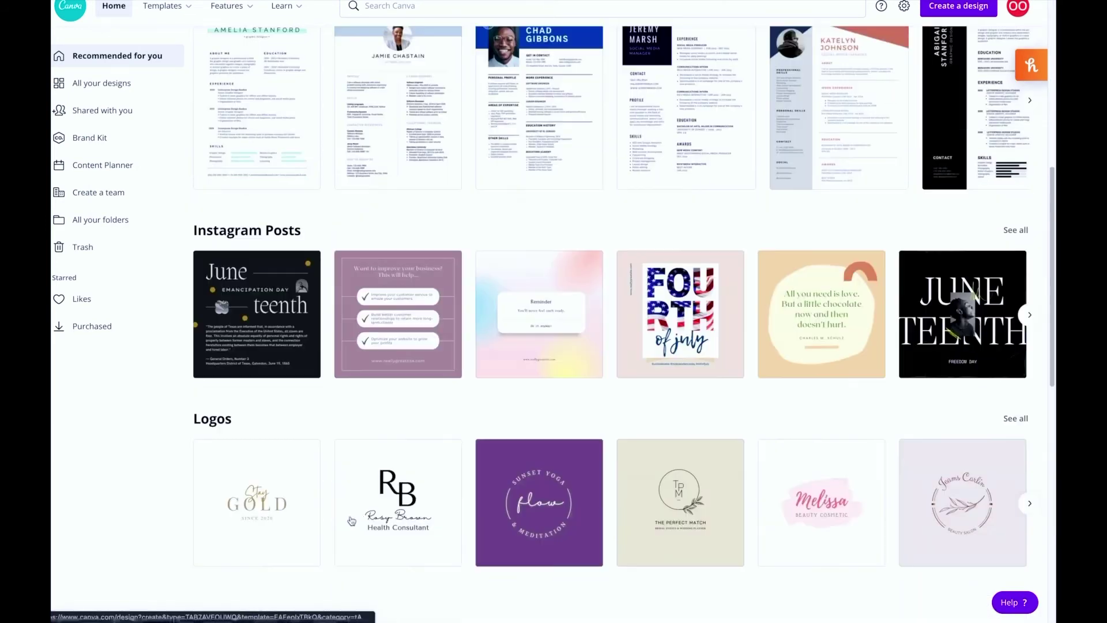
scroll(483, 462, up, 12)
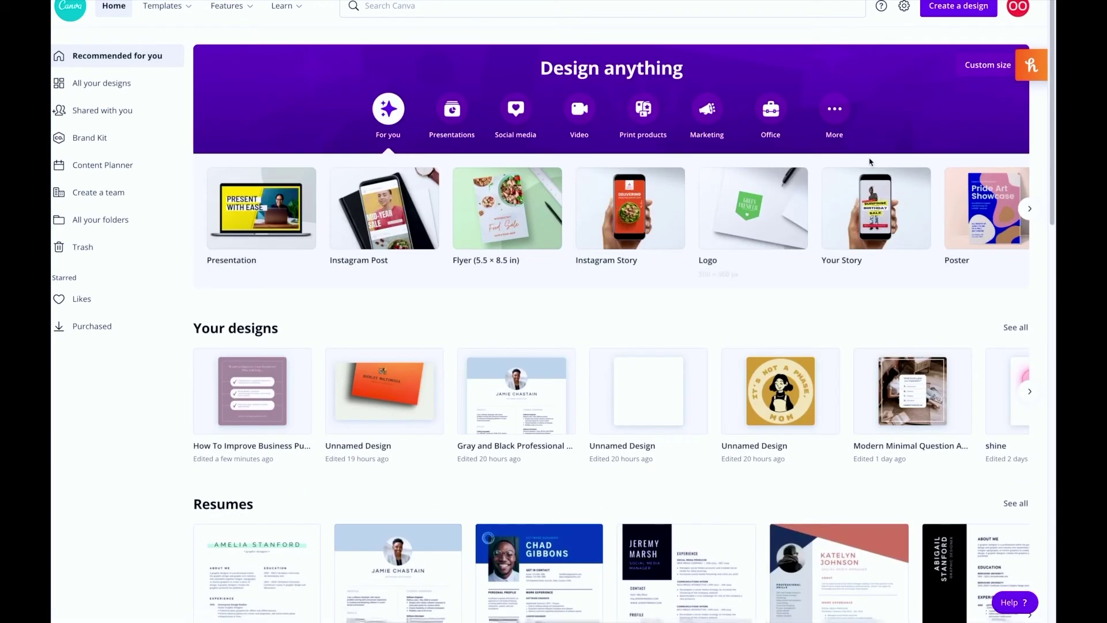
- Show the Create a design list, then advance the design-types carousel and recent designs row
click(973, 10)
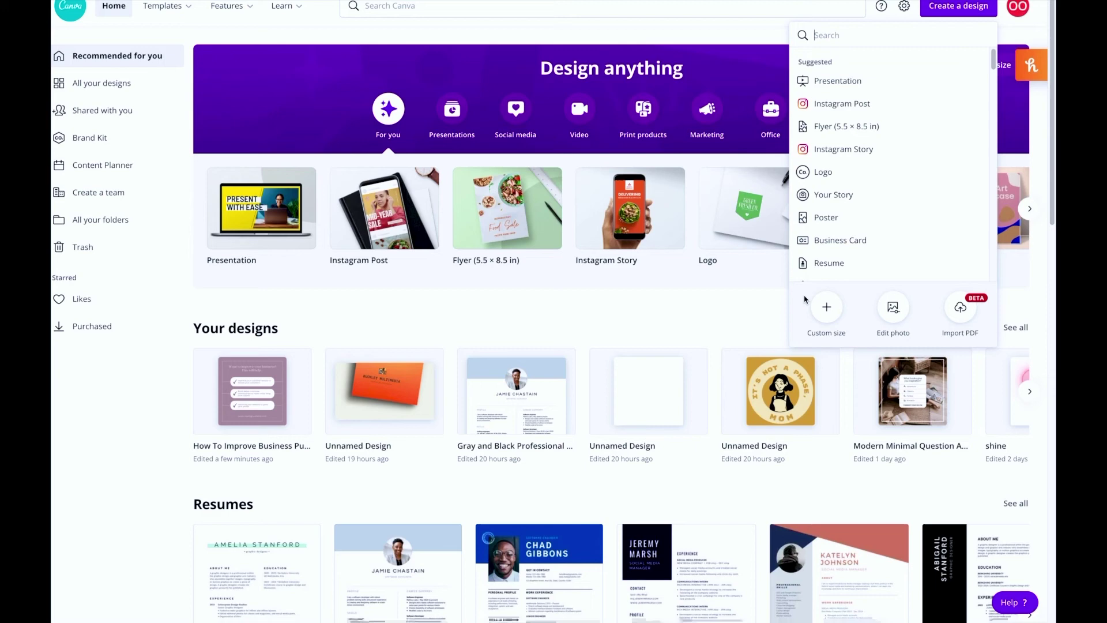
scroll(692, 316, down, 20)
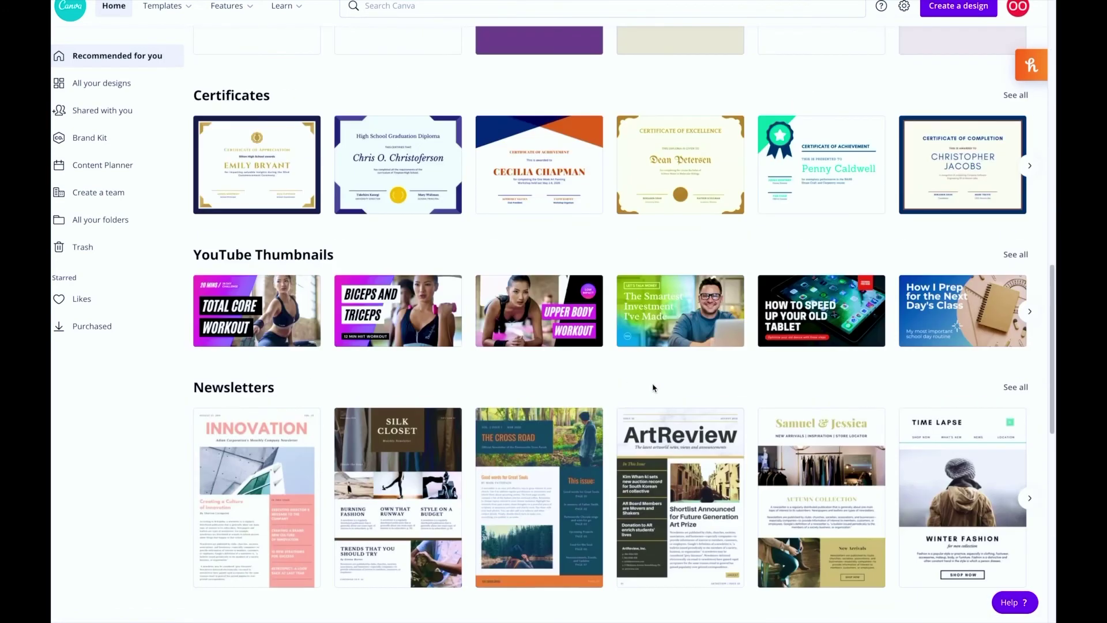
scroll(653, 373, up, 20)
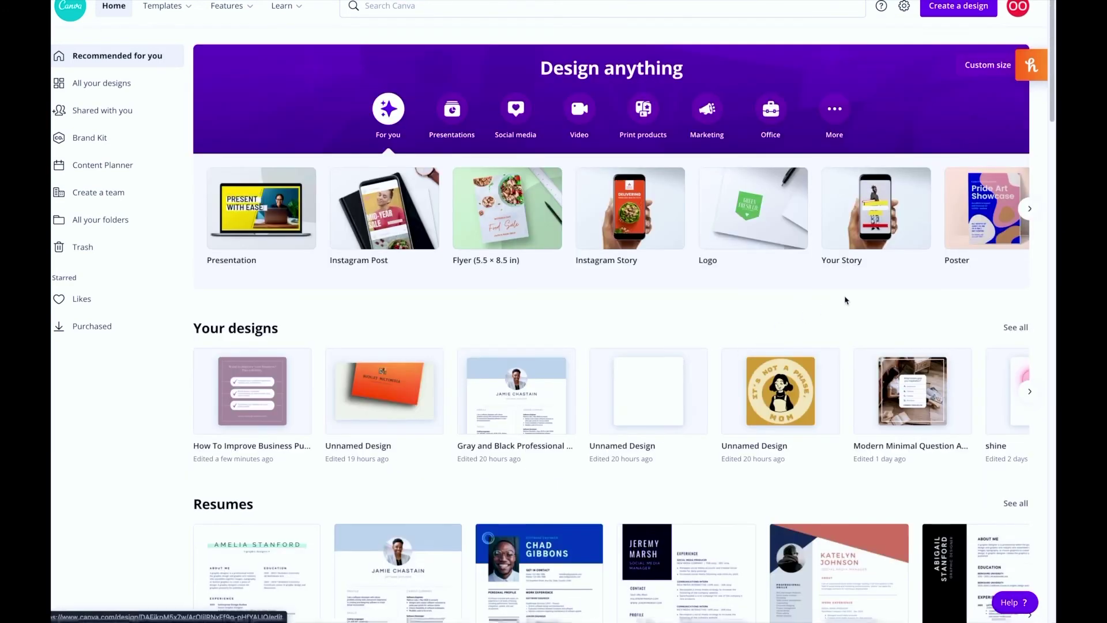
click(1029, 208)
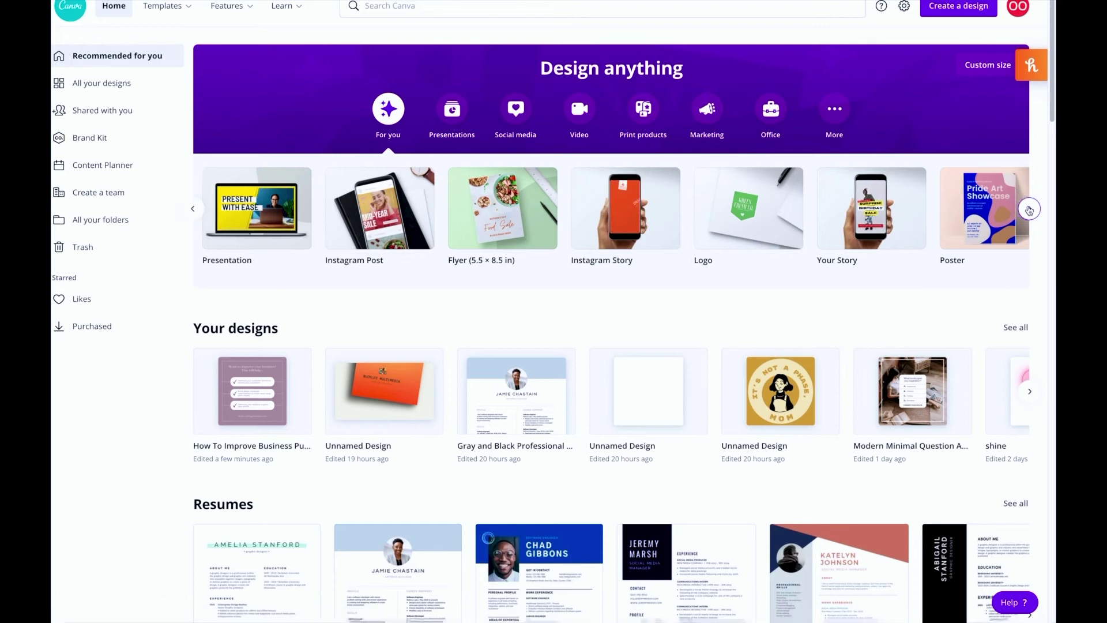
click(1029, 391)
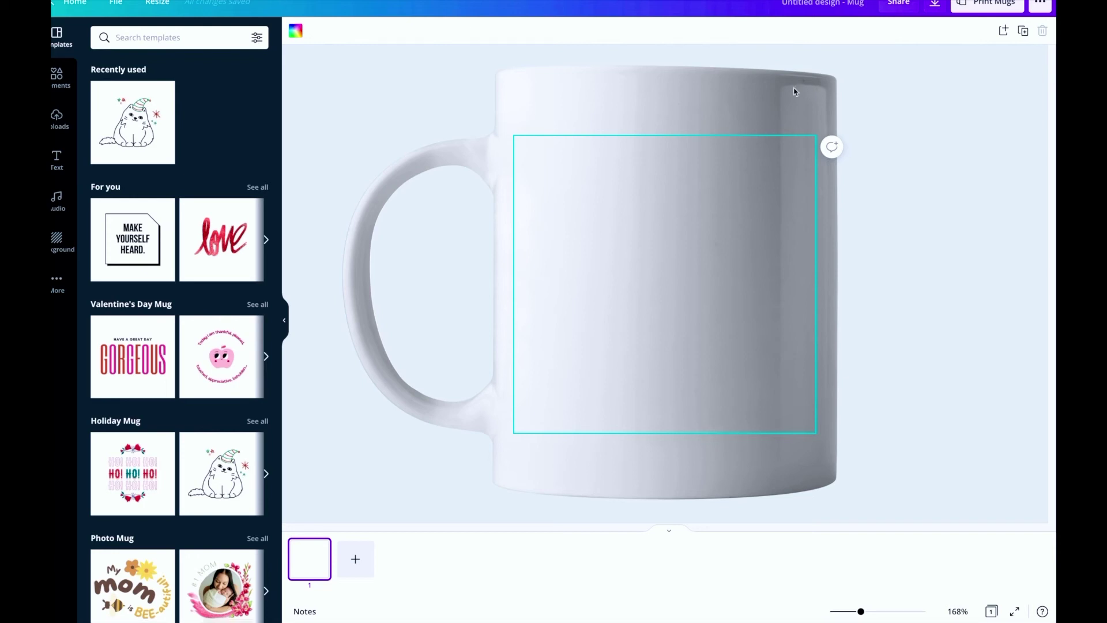
- Apply the ornament-cat page of the Green and Red Cat holiday mug template to the mug
click(132, 139)
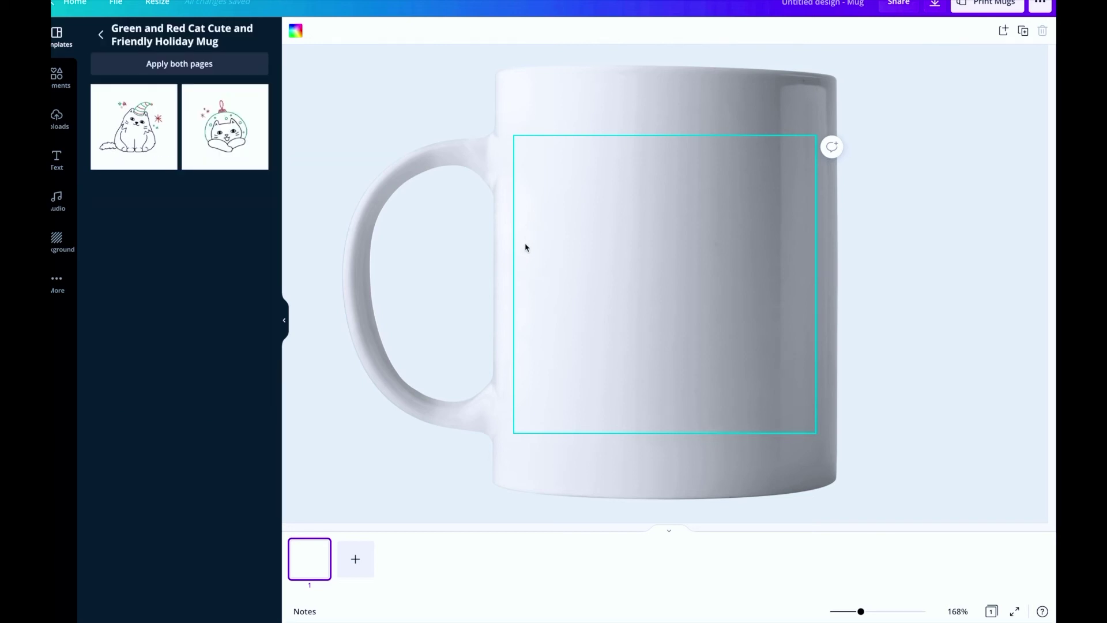
click(225, 127)
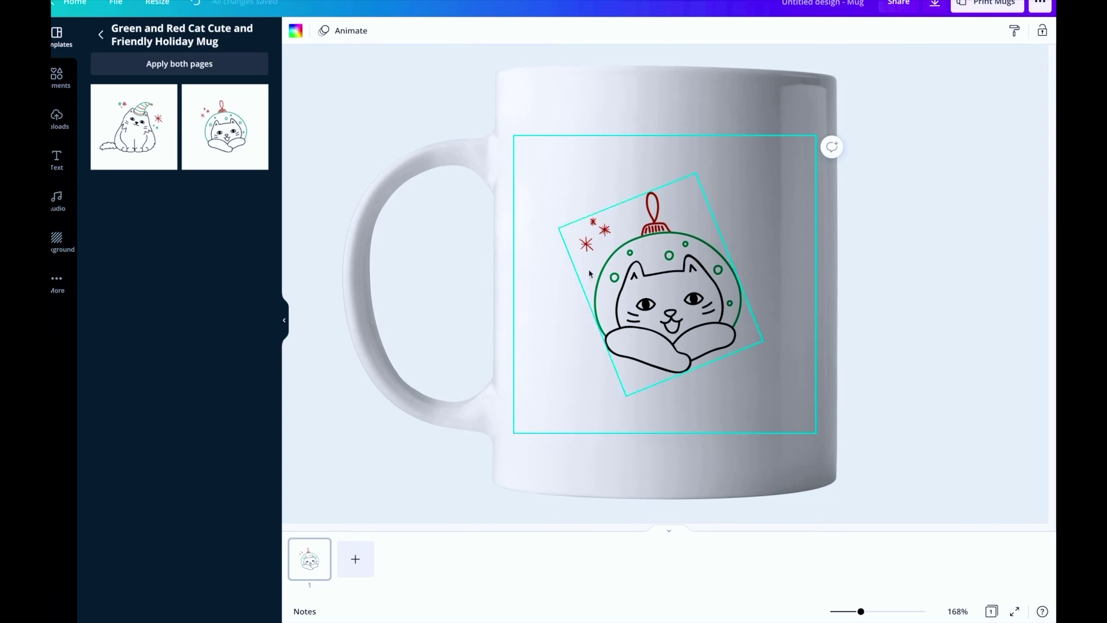
click(940, 94)
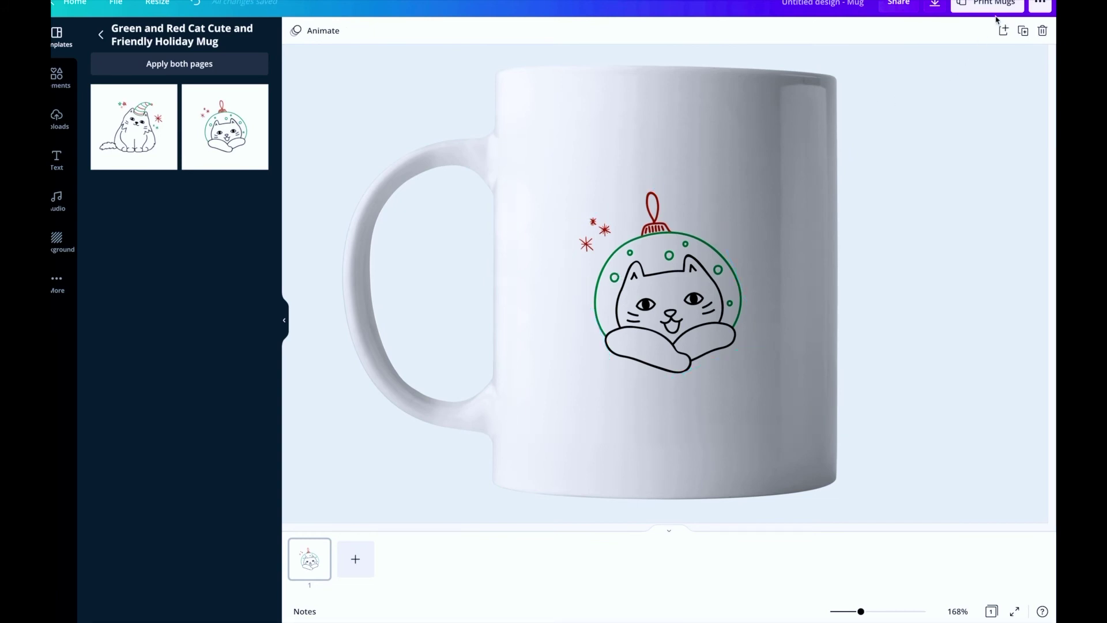
- Present the cat mug design full screen, then exit the presentation
click(1038, 5)
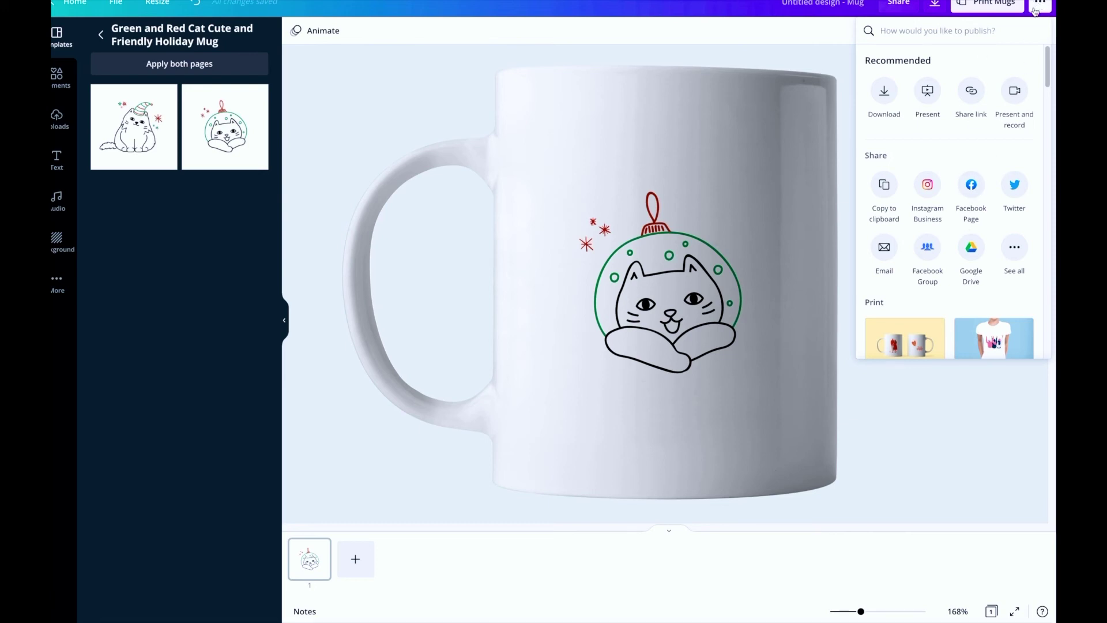
scroll(980, 139, down, 1)
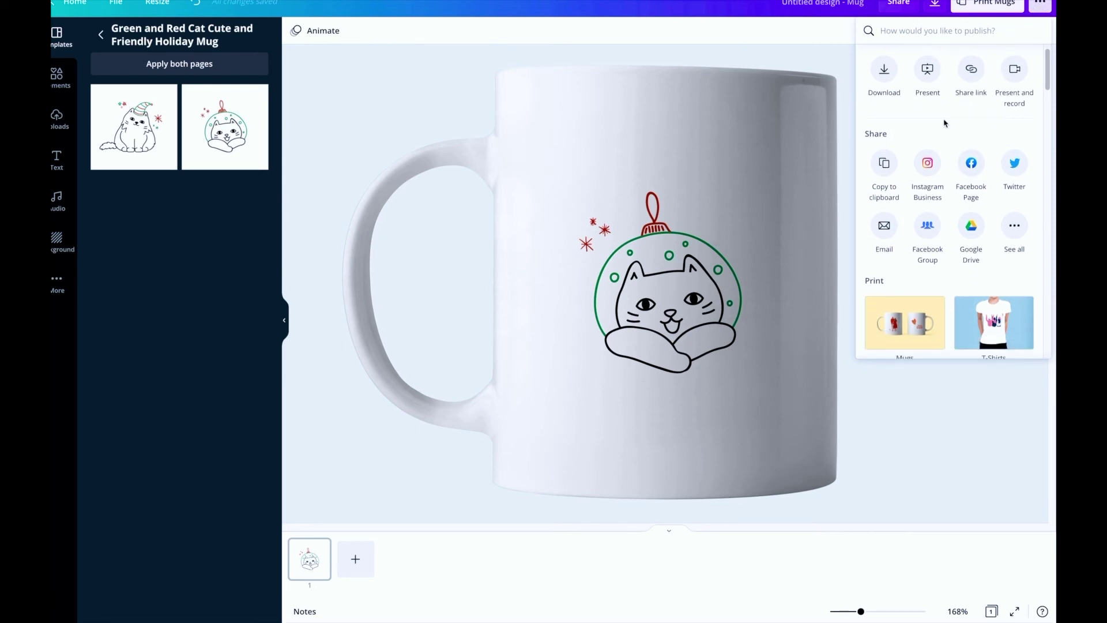
scroll(945, 111, up, 1)
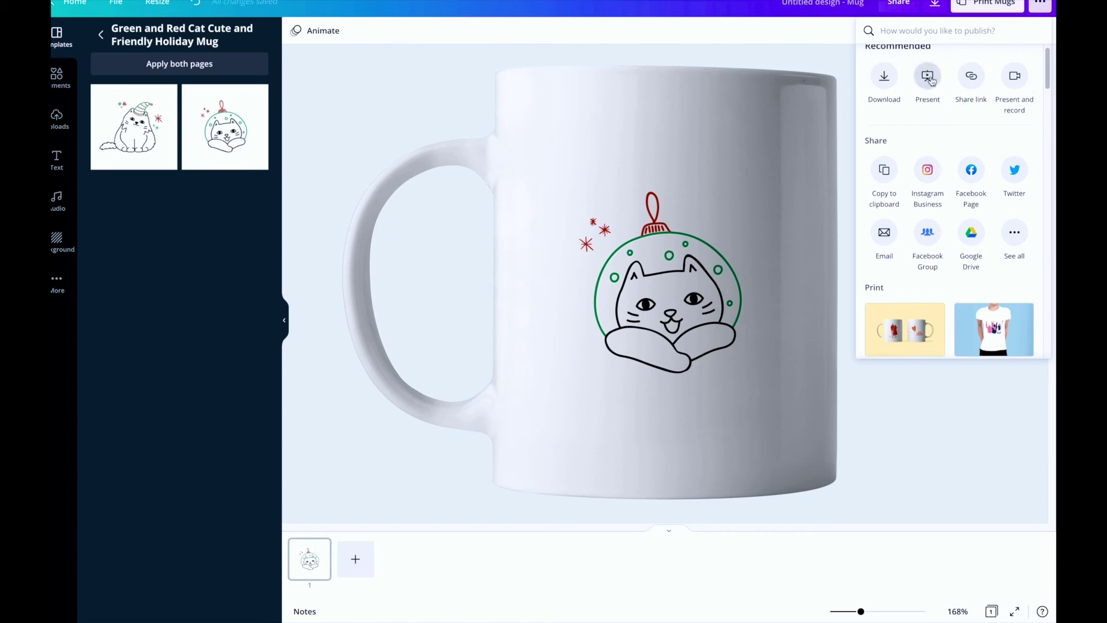
click(928, 77)
click(952, 112)
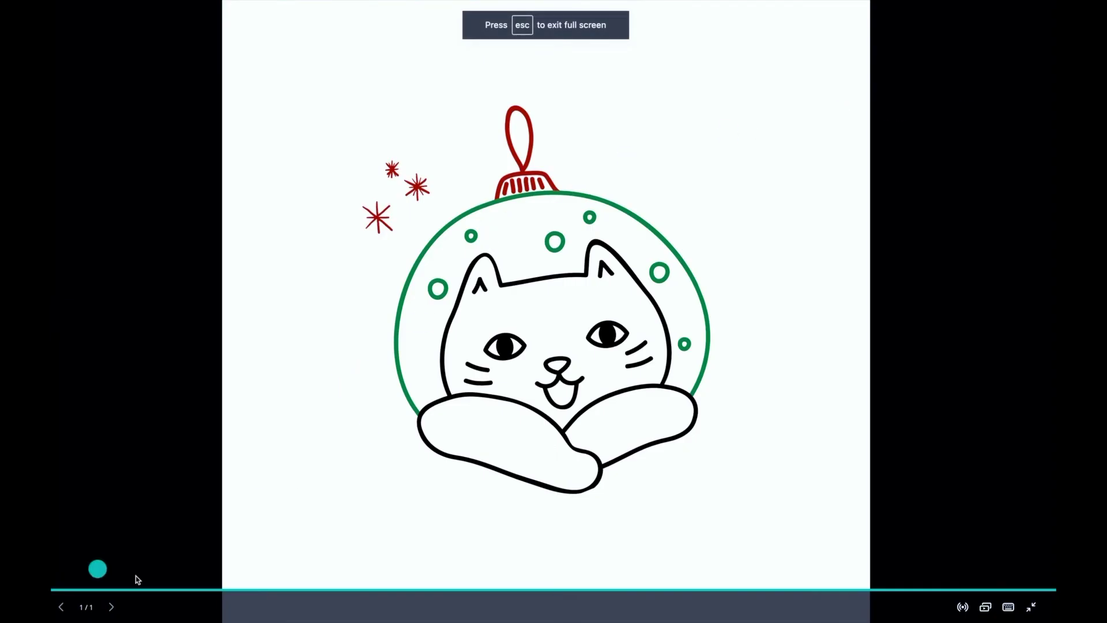
click(1031, 606)
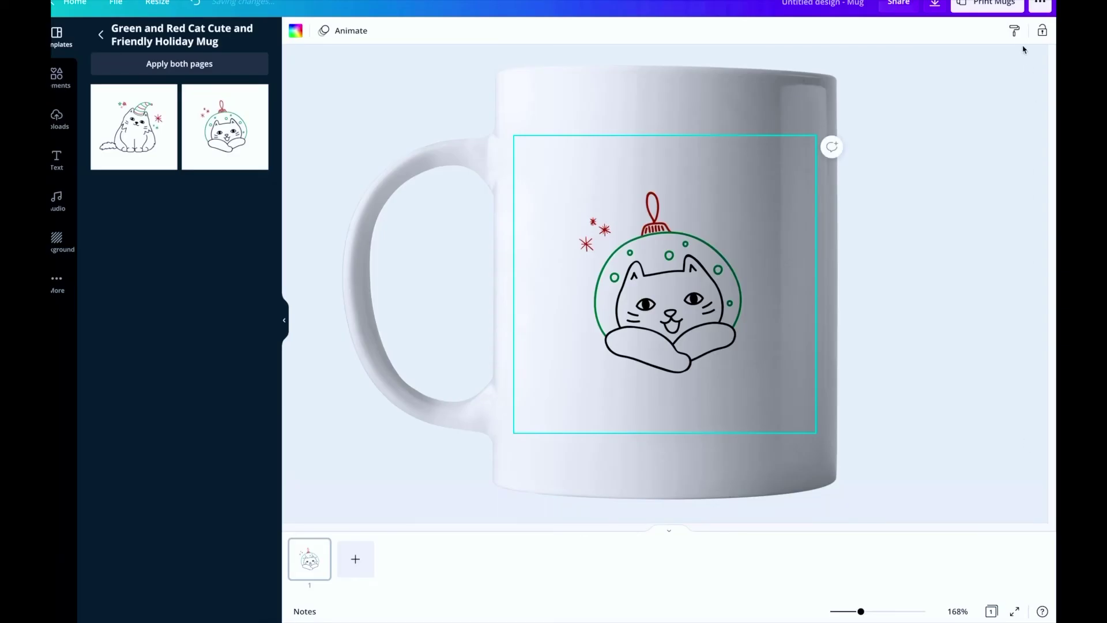
- View the T-shirt printing option in the publishing menu, then return to the main options
click(1038, 6)
scroll(991, 227, down, 5)
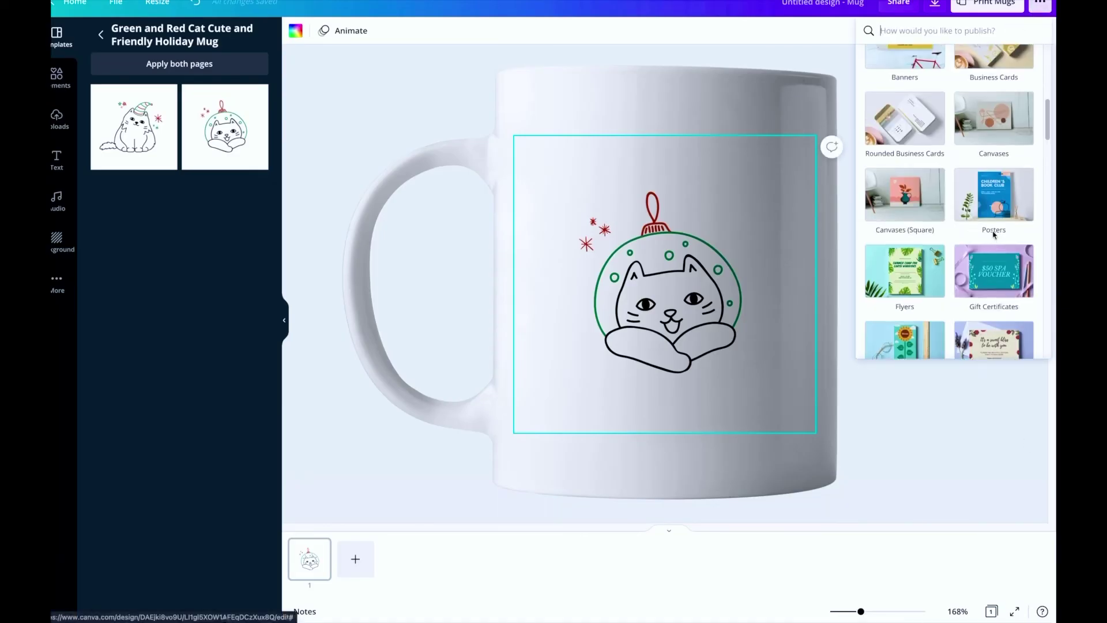
scroll(992, 228, up, 3)
click(987, 112)
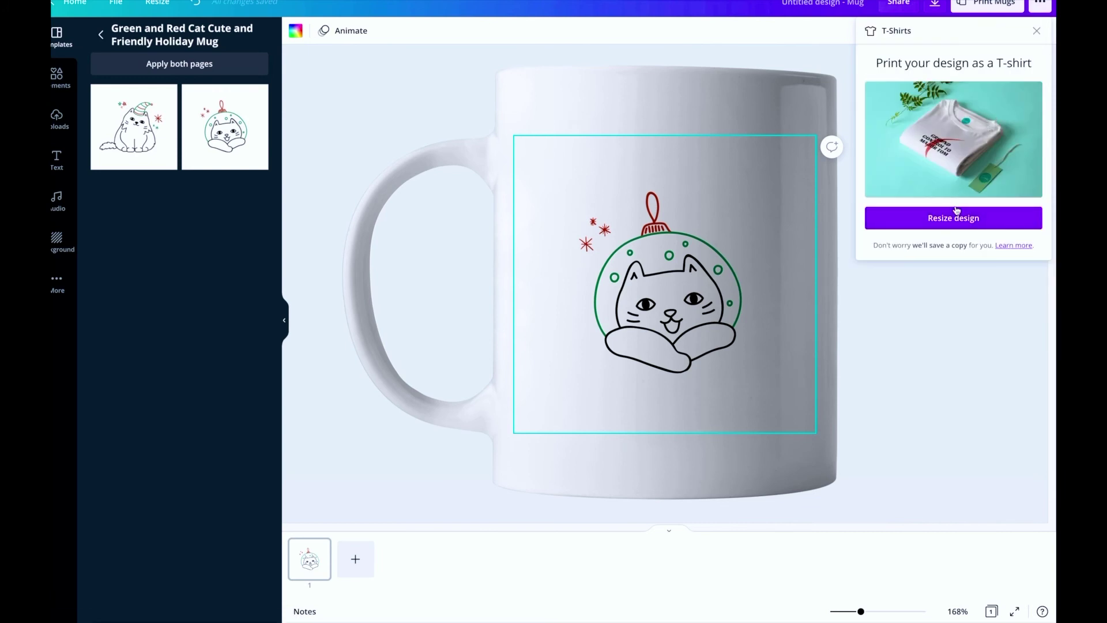
click(1040, 7)
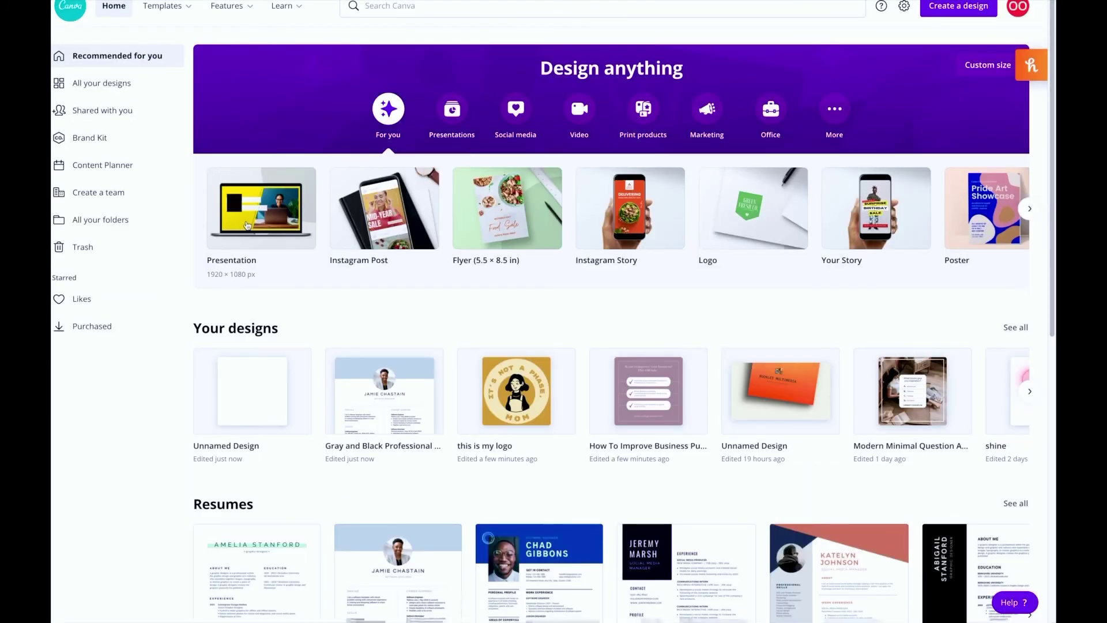
- From Likes in the home sidebar, open All your designs to list every saved design
click(94, 302)
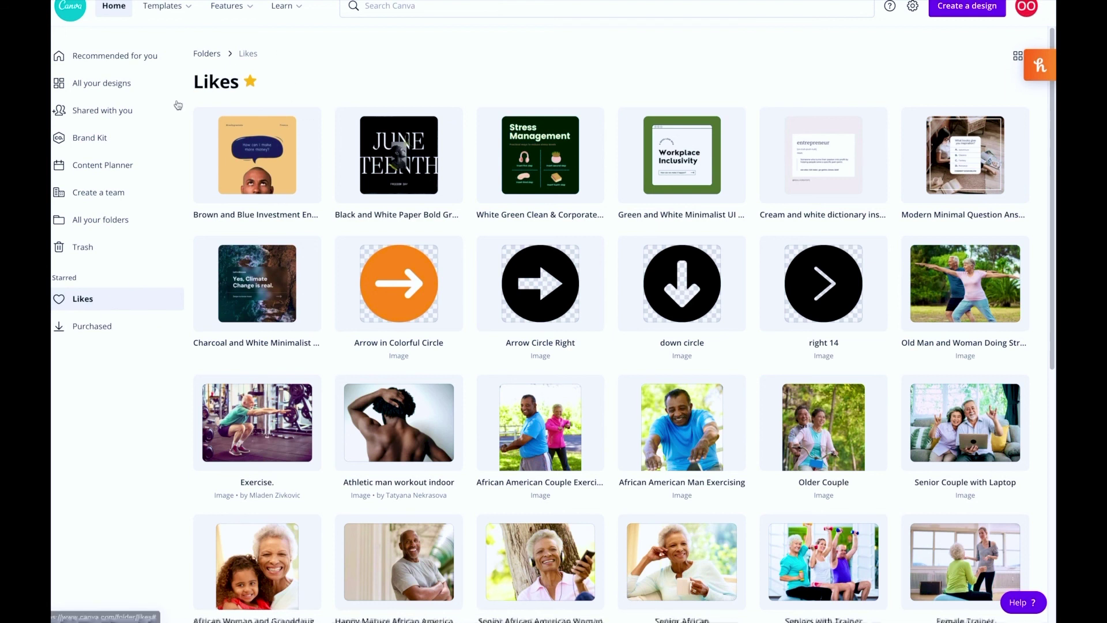
click(118, 91)
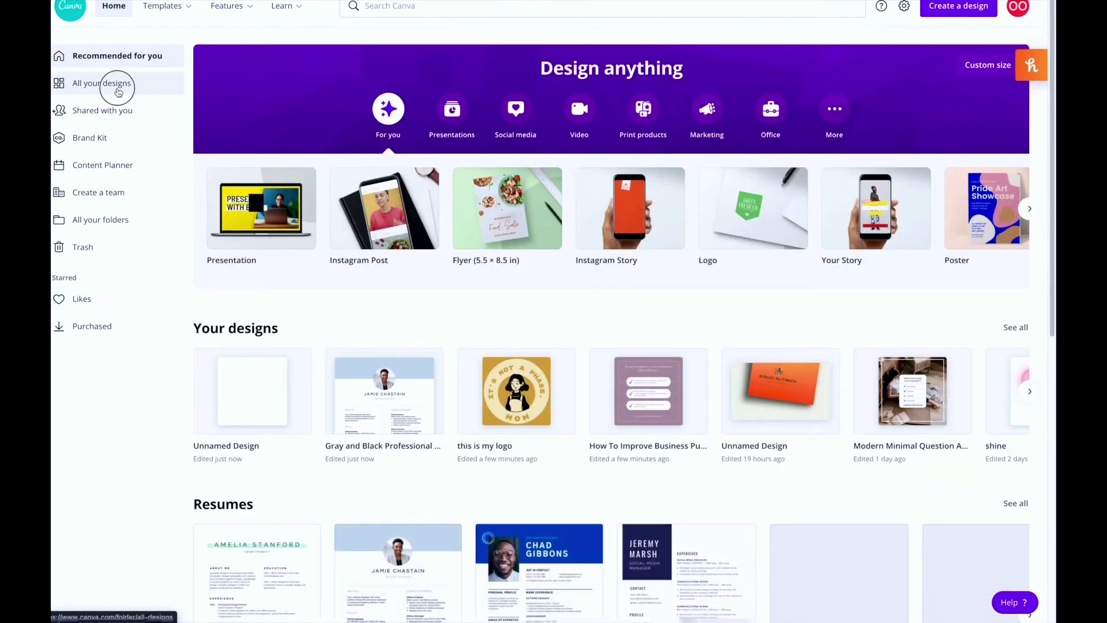